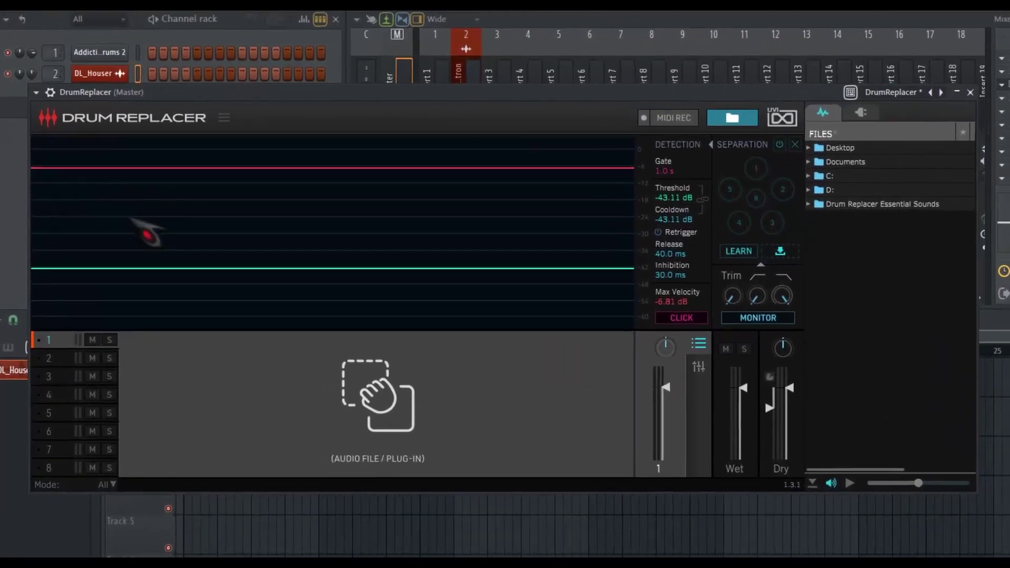
Step: Open the Drum Replacer settings to review the preferences, and close them again
left_click(217, 118)
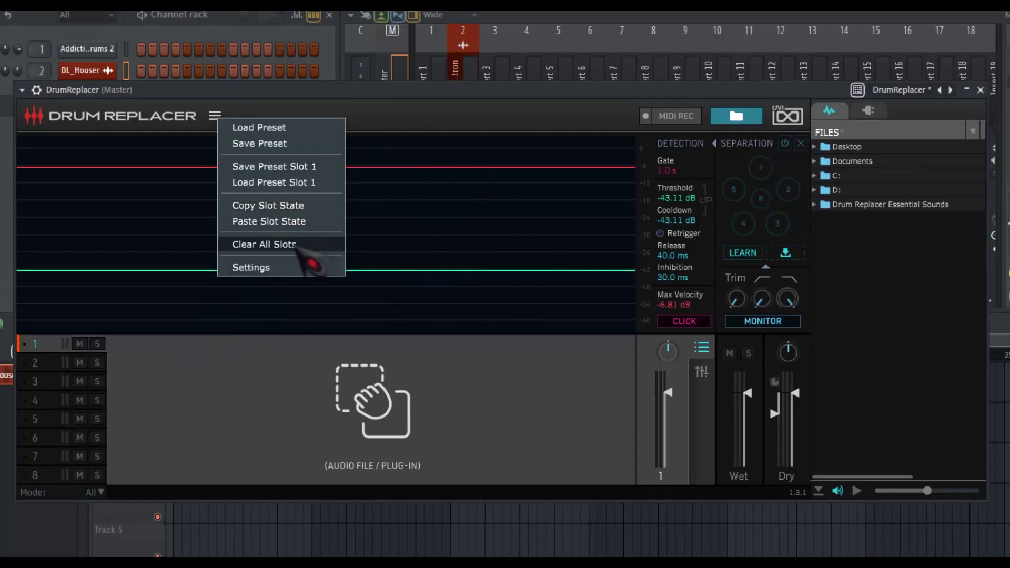
left_click(275, 270)
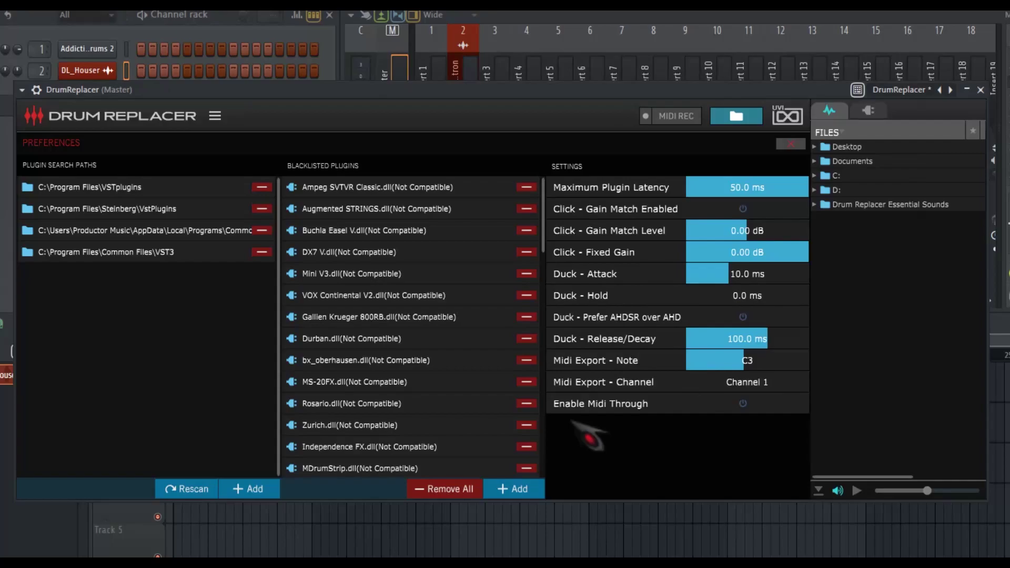
left_click(792, 144)
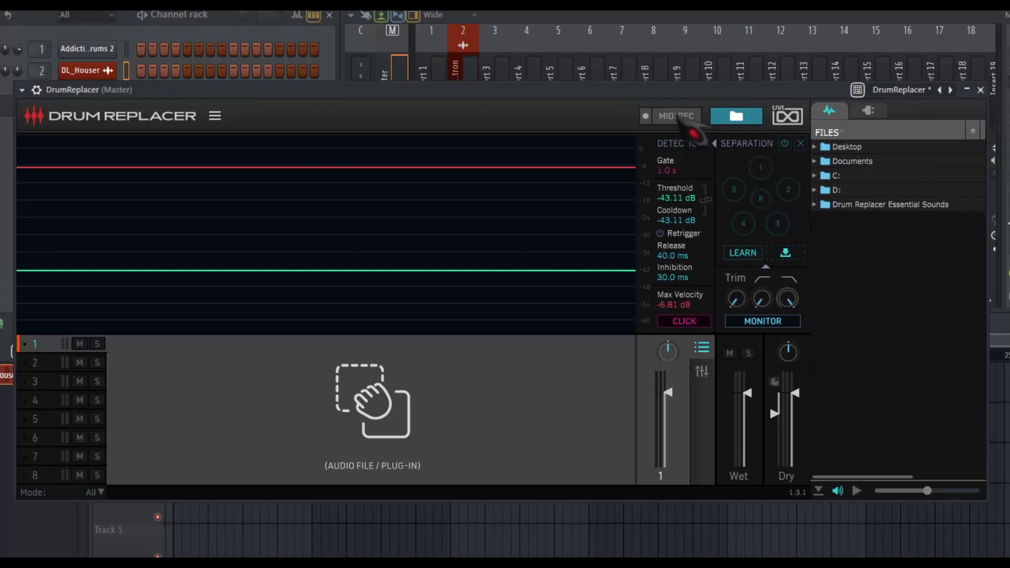
Step: Hide and show the file browser, leaving it visible
left_click(737, 117)
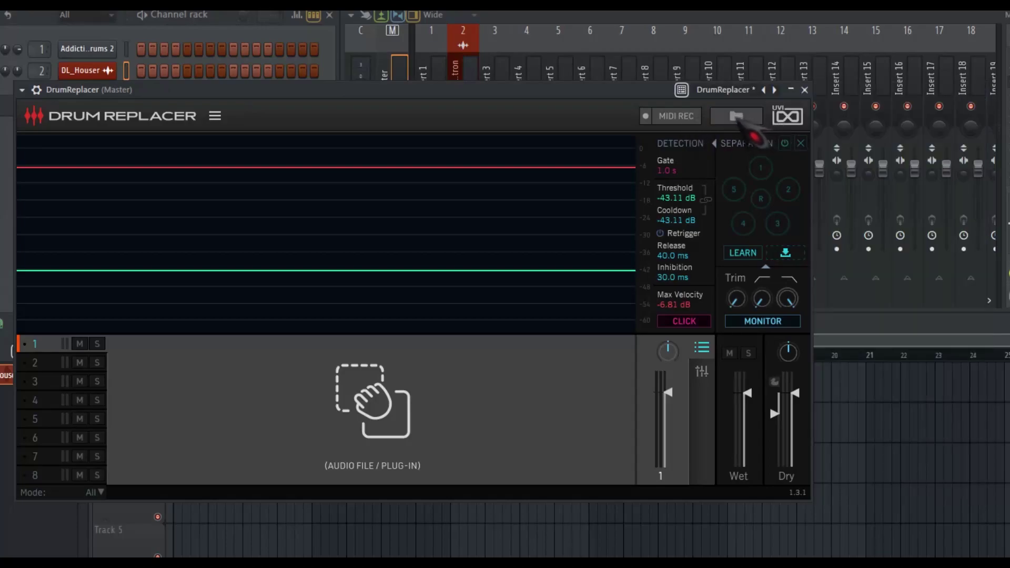
left_click(738, 118)
left_click(742, 116)
left_click(745, 118)
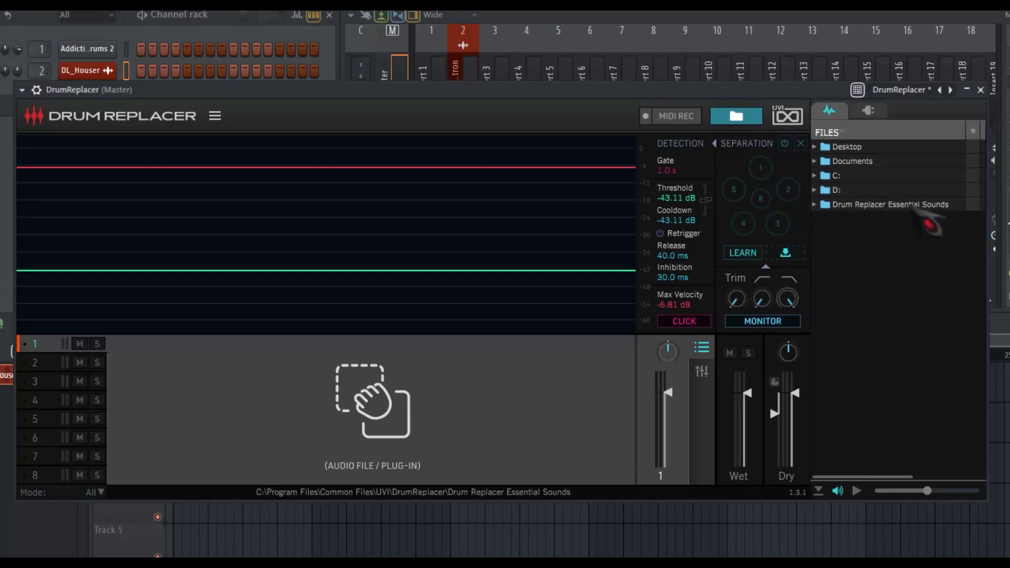
Step: Expand the Drum Replacer Essential Sounds folder and look inside its Snares and Toms subfolders
left_click(815, 205)
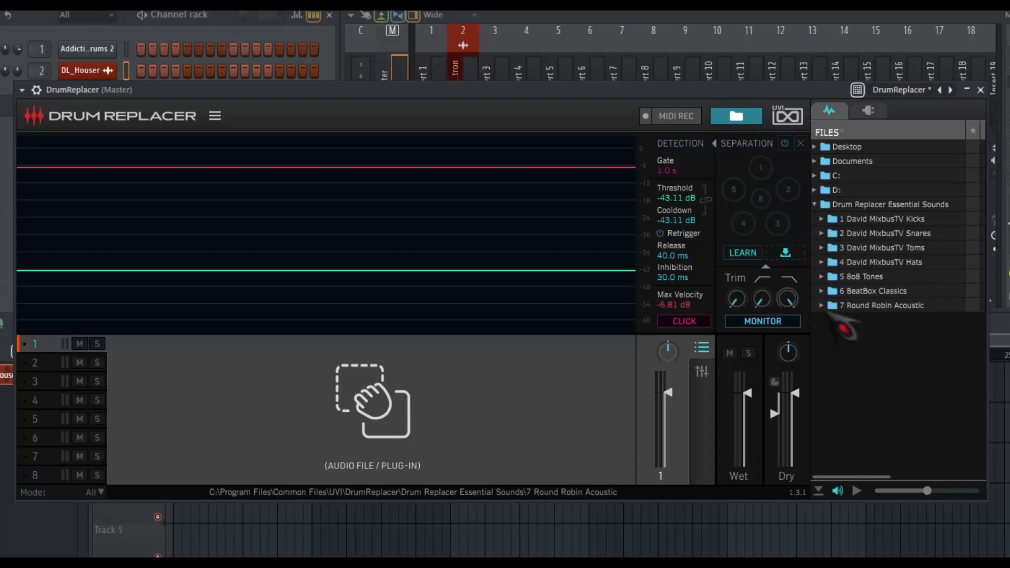
left_click(821, 233)
left_click(822, 233)
left_click(821, 247)
left_click(822, 247)
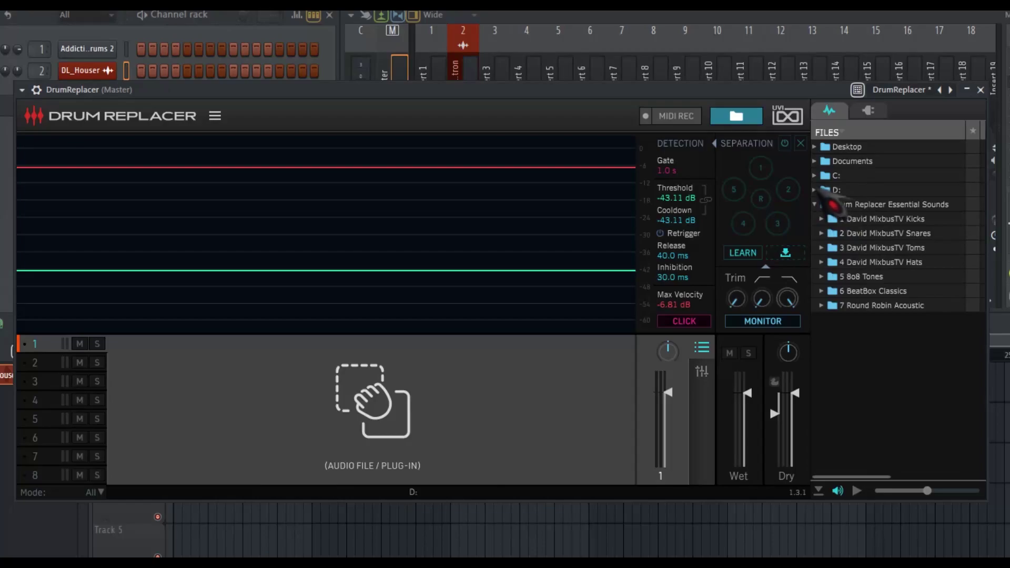
Step: Browse the list of available plug-ins by manufacturer and return to the file list
left_click(869, 111)
scroll(894, 196, "down", 10)
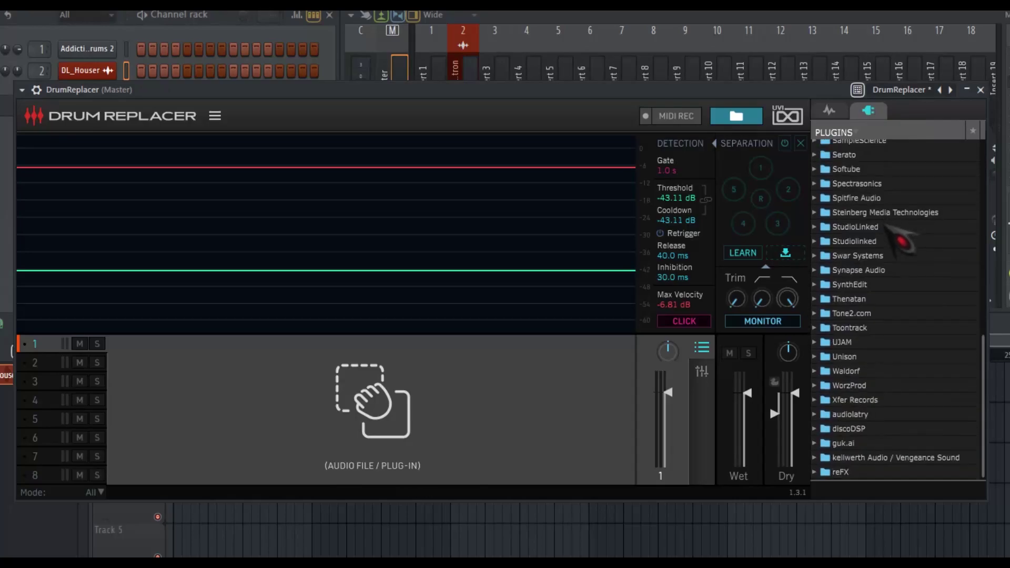
scroll(895, 237, "up", 10)
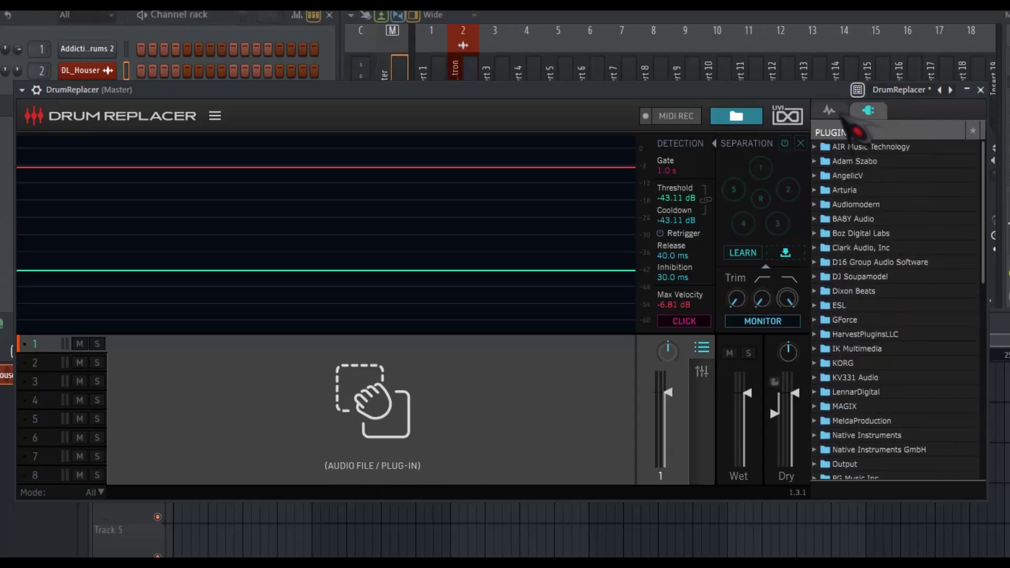
left_click(829, 111)
Step: Mark the Drum Replacer Essential Sounds folder as a favourite and expand it
left_click(905, 205)
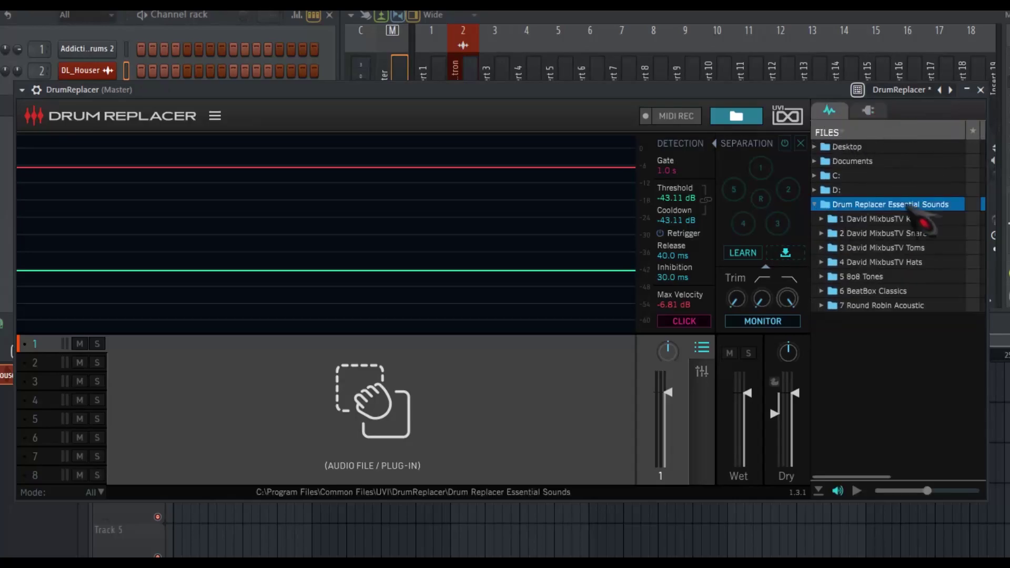
left_click(858, 204)
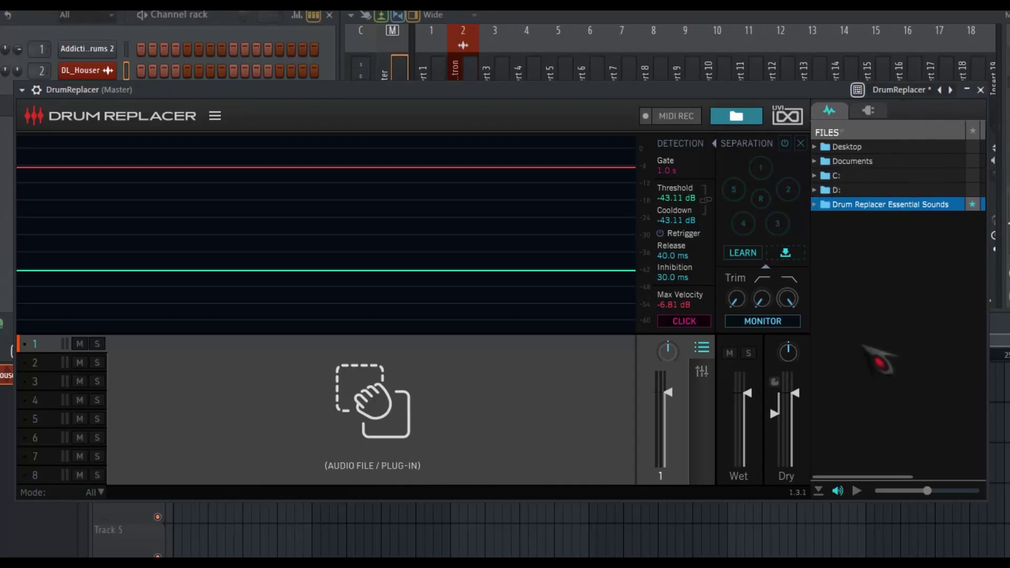
left_click(815, 204)
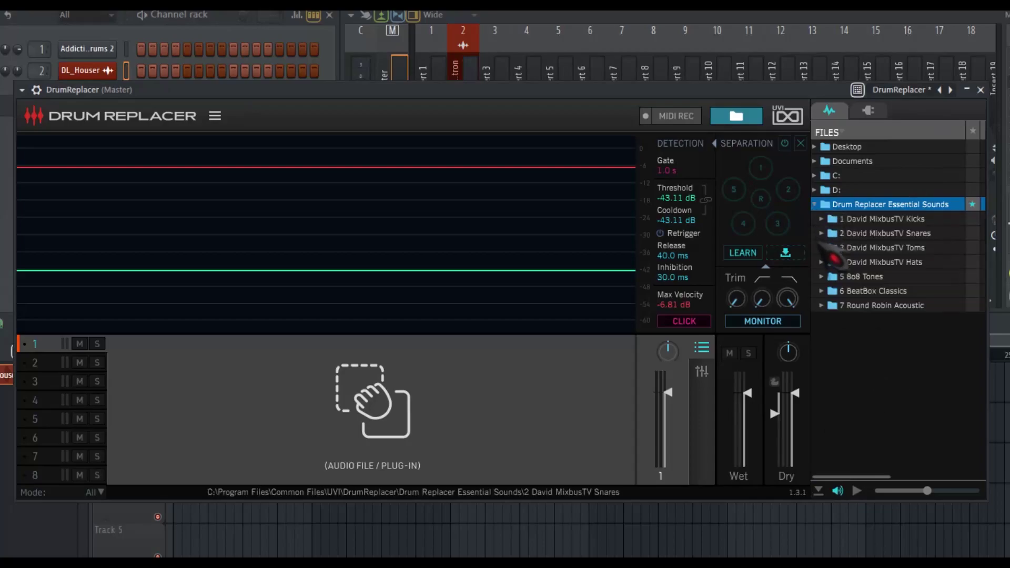
Step: Audition several samples in the MixbusTV Hats folder, lowering the sample preview gain to -7.96 dB
left_click(822, 261)
left_click(868, 291)
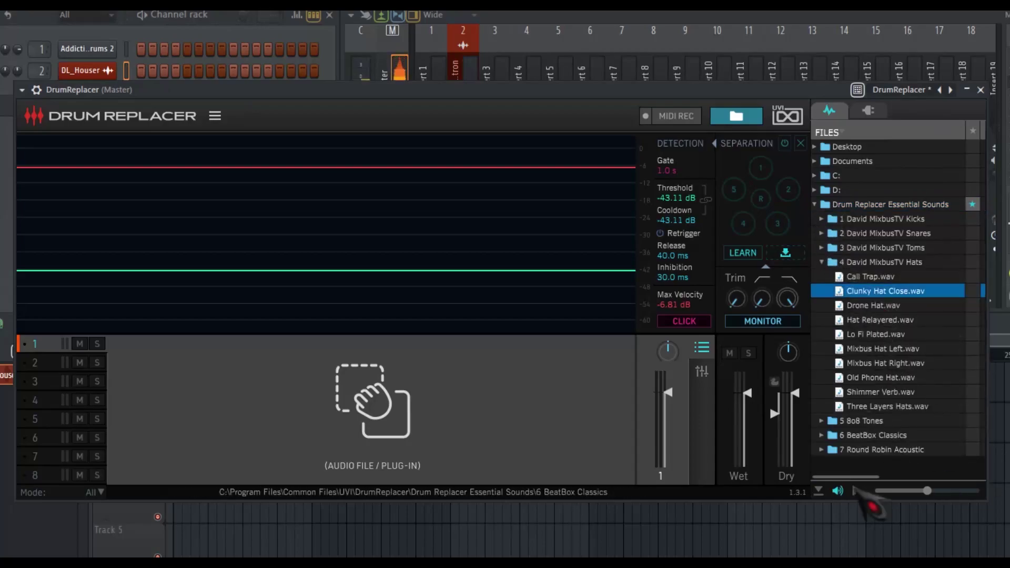
left_click_drag(927, 490, 897, 491)
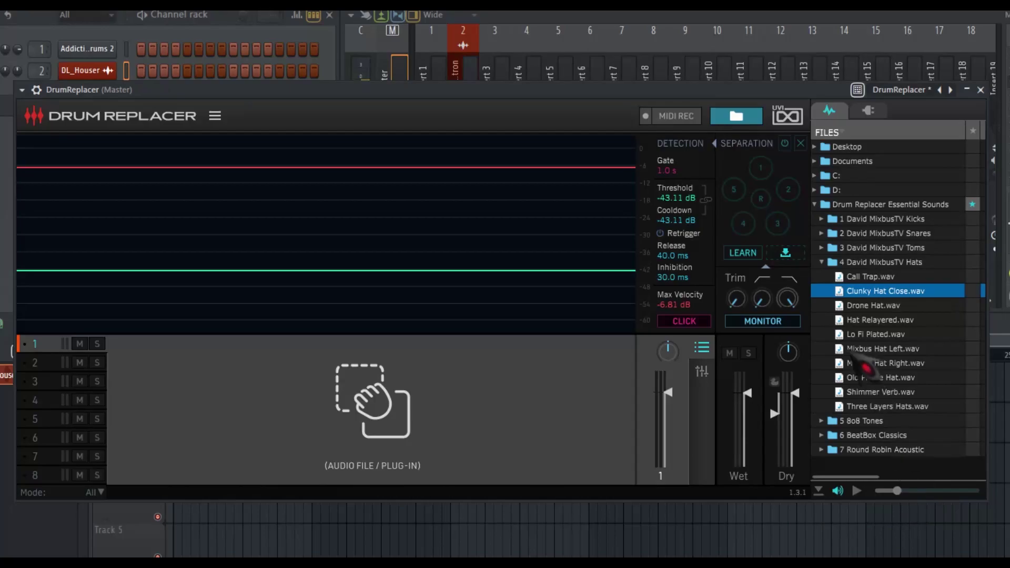
left_click(868, 306)
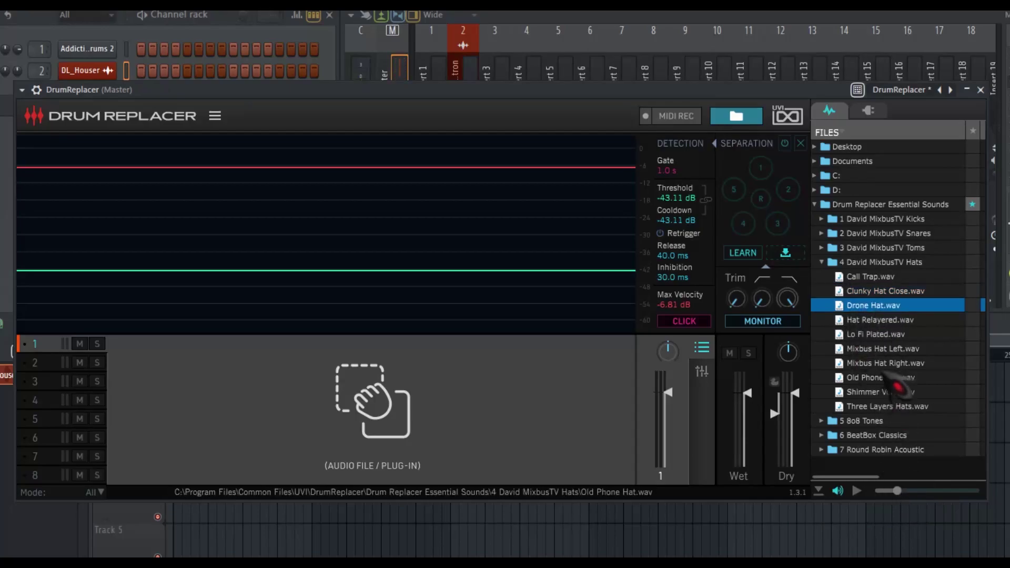
left_click(877, 334)
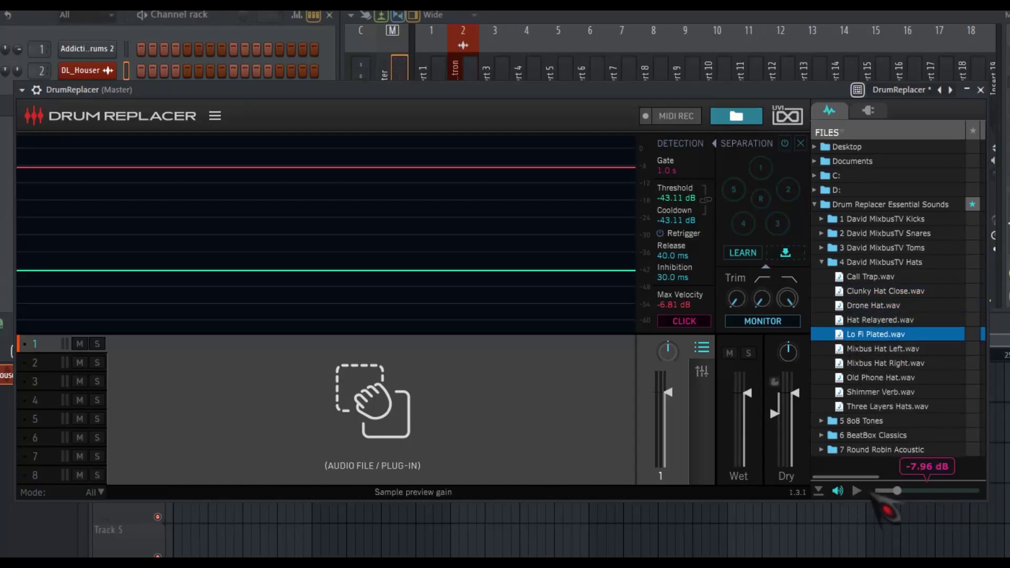
left_click(877, 363)
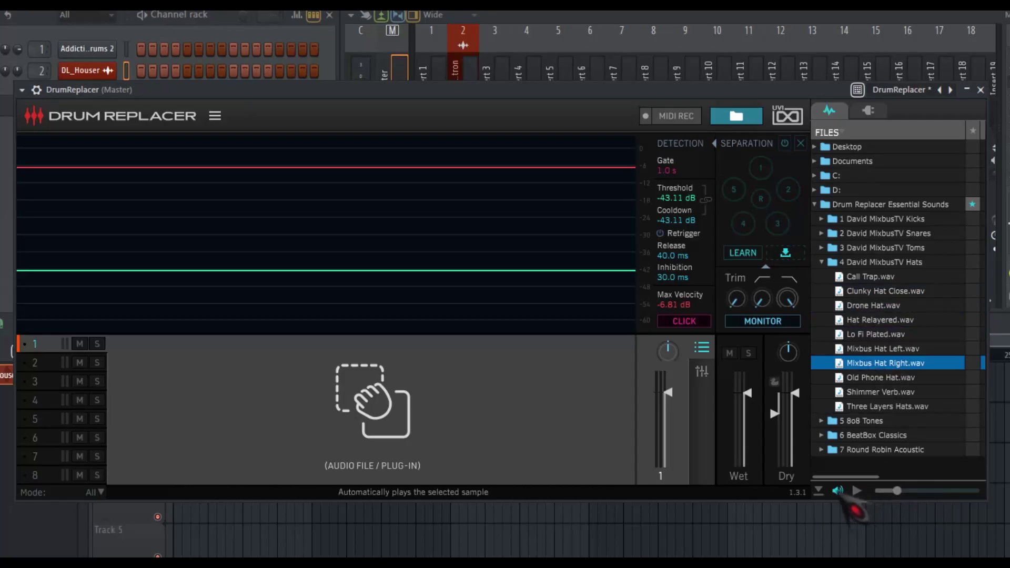
Step: Play Old Phone Hat.wav manually and turn automatic sample playback back on
left_click(880, 378)
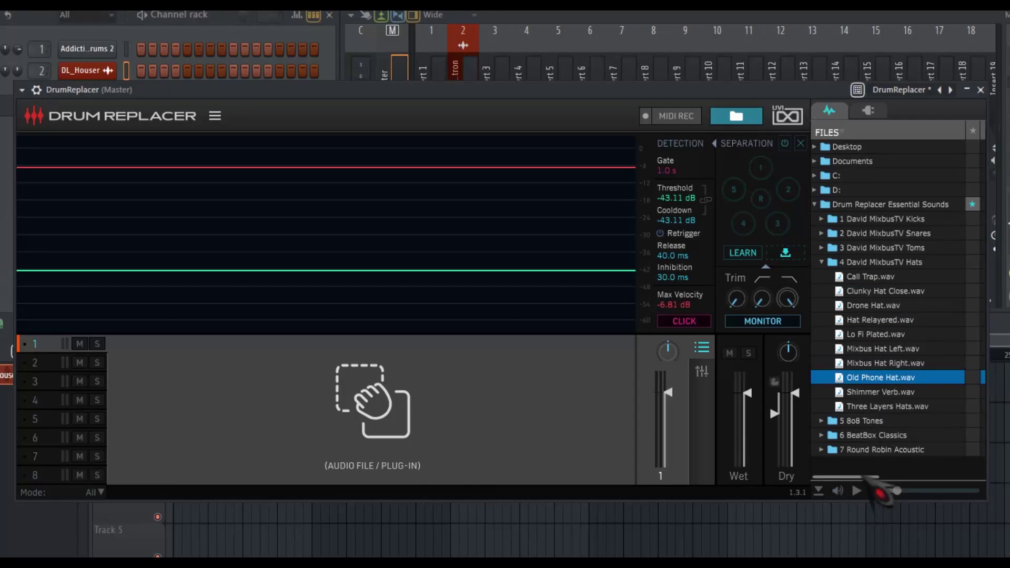
left_click(858, 491)
left_click(837, 491)
Step: Raise the sample preview gain, and enable and cancel the browser's sample-loading mode
mouse_move(894, 499)
mouse_move(894, 499)
left_mouse_down()
mouse_move(931, 499)
mouse_move(913, 499)
left_mouse_up()
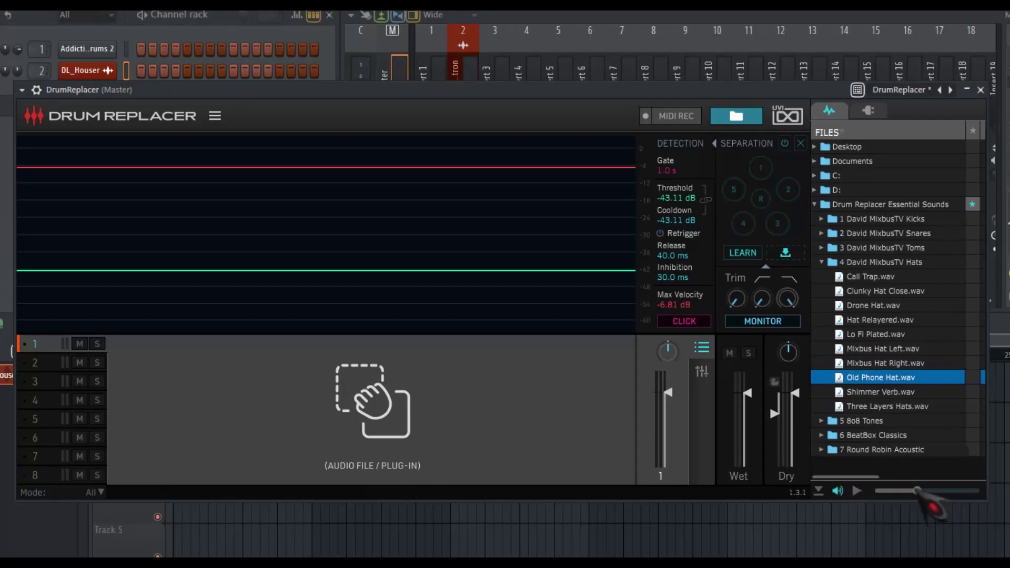
left_click(819, 492)
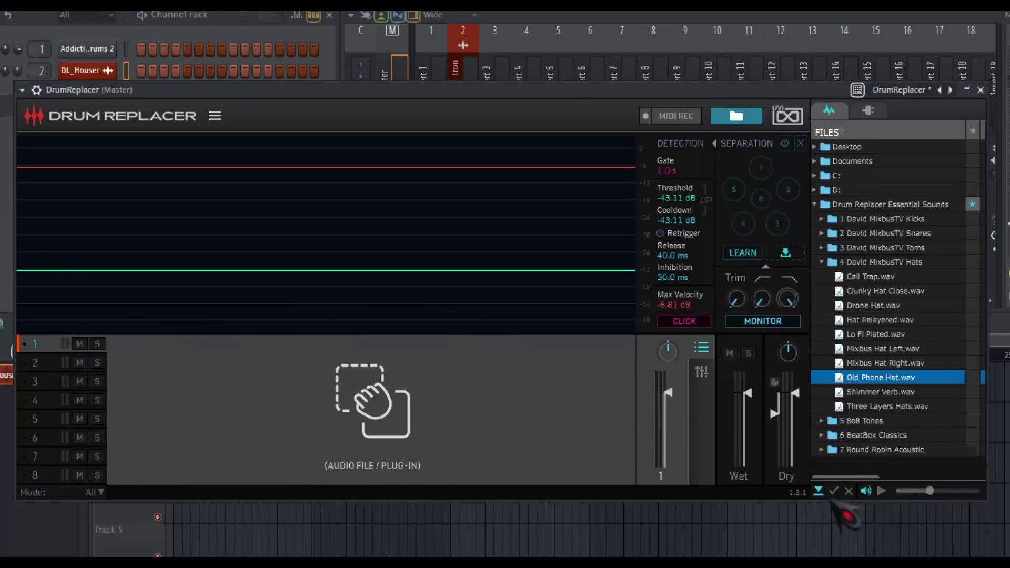
left_click(849, 491)
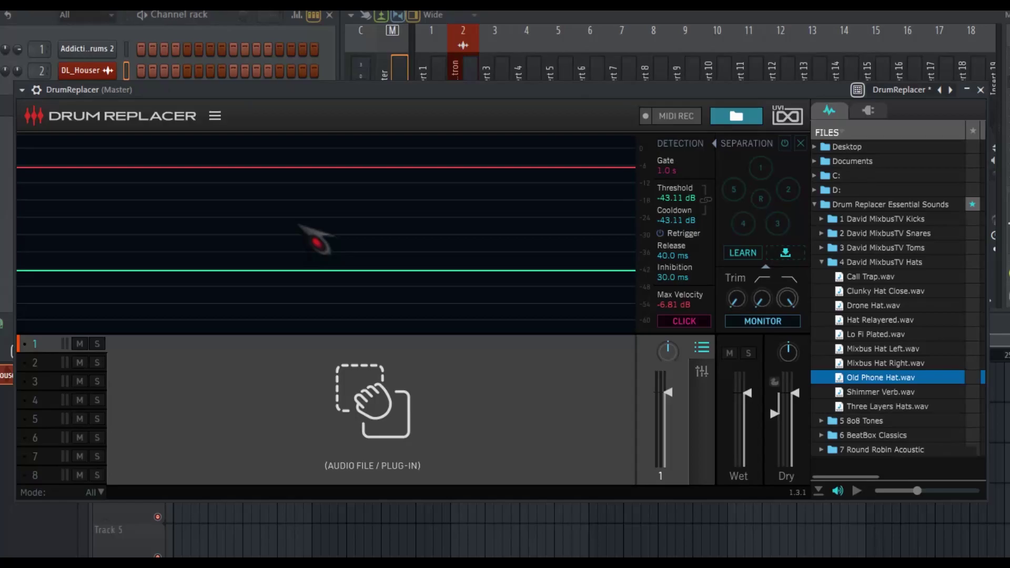
Step: Set the detection's max velocity to -10.84 dB and the linked threshold and cooldown to -23.04 dB
left_click_drag(355, 270, 355, 233)
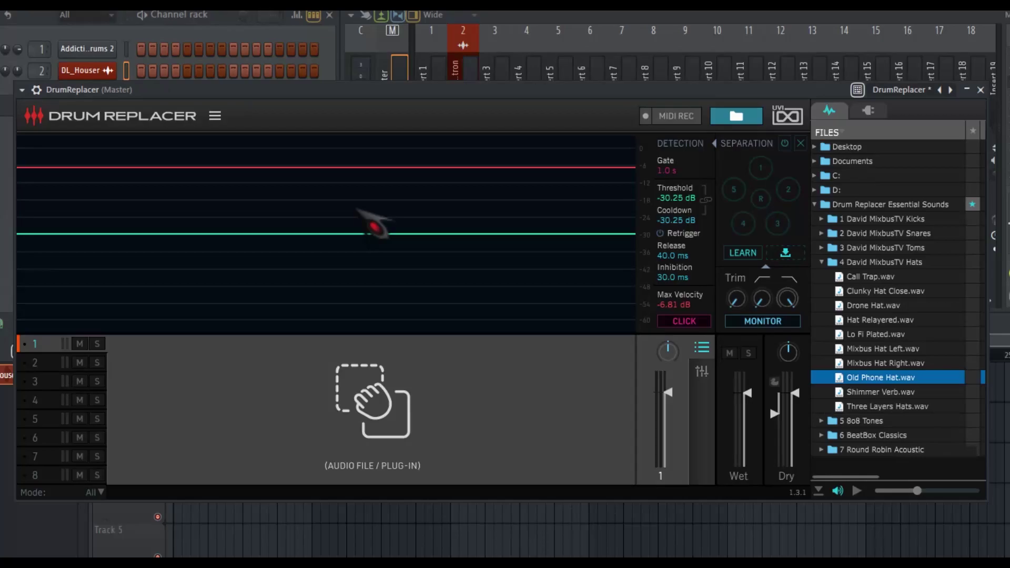
left_click_drag(408, 164, 378, 177)
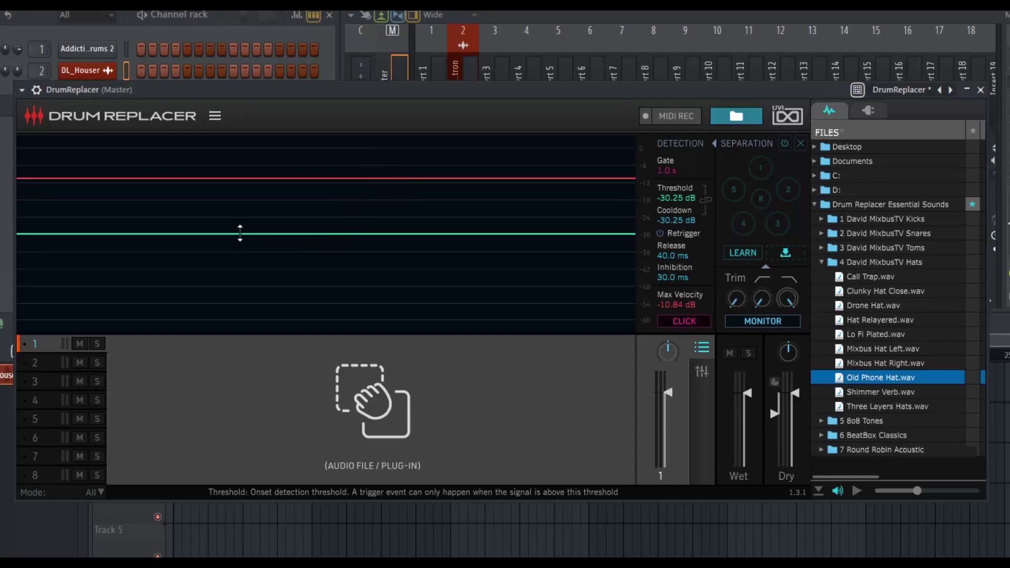
mouse_move(240, 233)
left_mouse_down()
mouse_move(244, 196)
mouse_move(248, 218)
left_mouse_up()
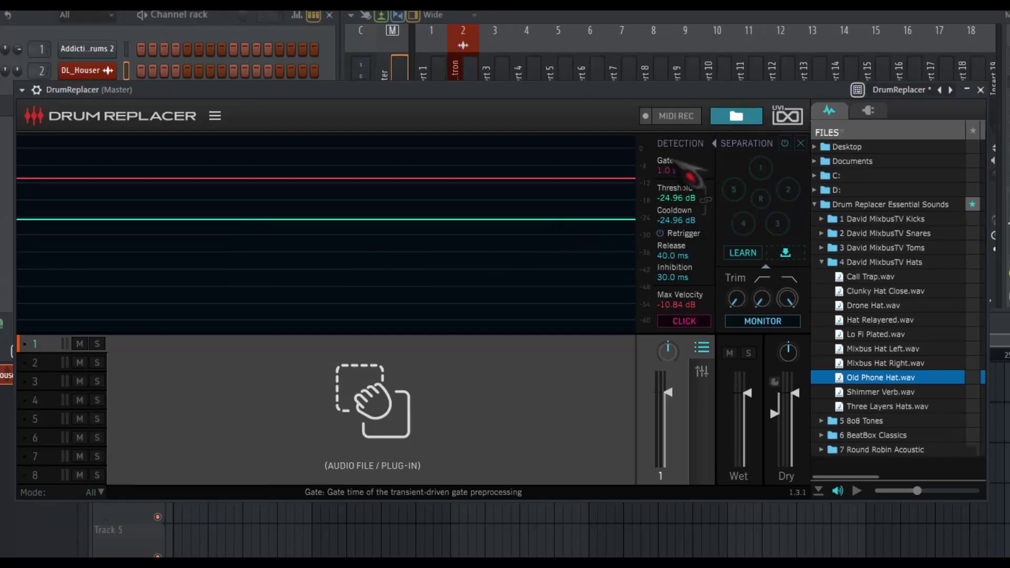
mouse_move(657, 366)
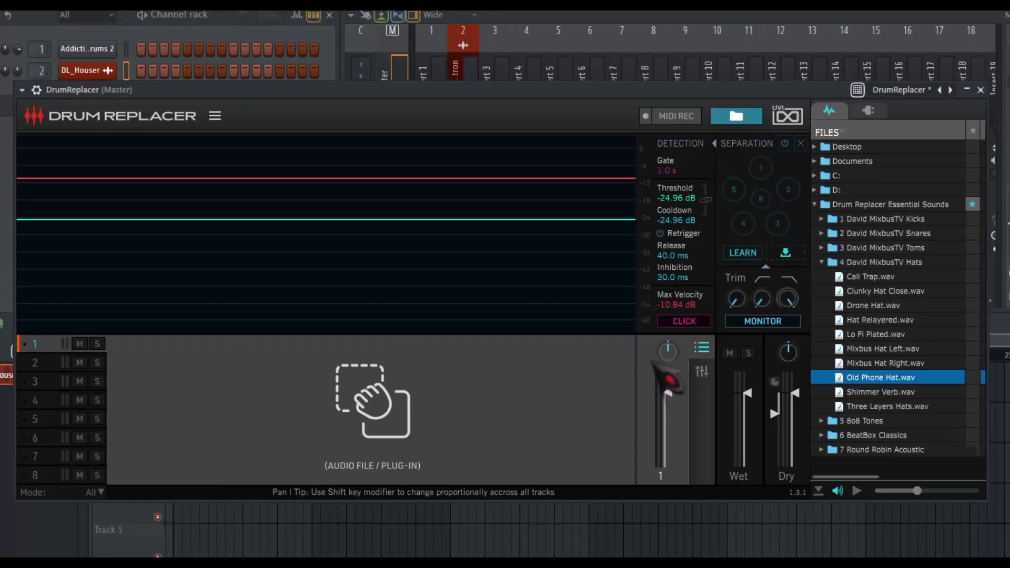
scroll(684, 198, "down", 4)
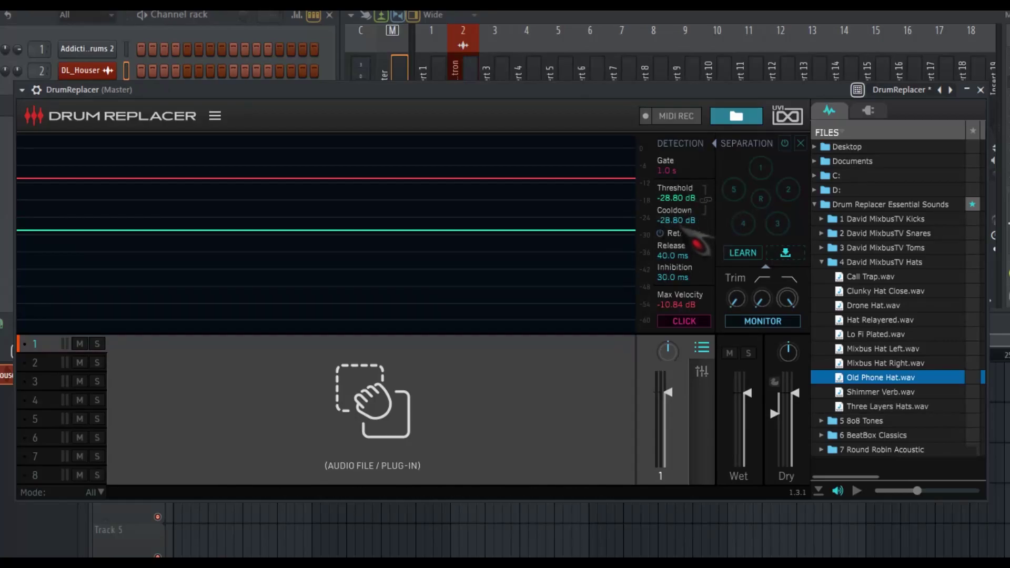
scroll(689, 203, "up", 6)
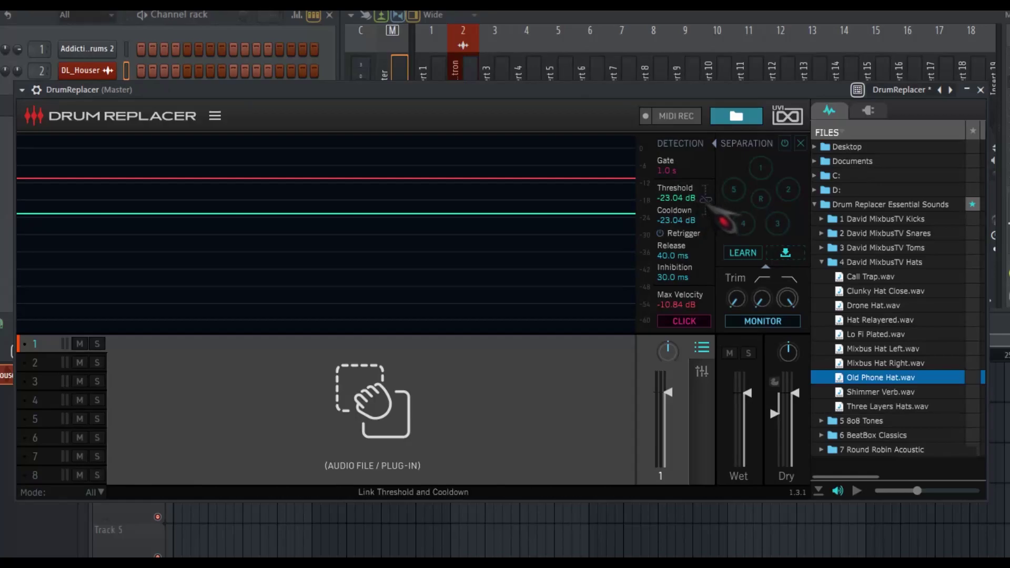
Step: Unlink threshold and cooldown, keeping the threshold at -23.04 dB and setting the cooldown to -34.79 dB
scroll(684, 215, "down", 4)
scroll(697, 205, "up", 4)
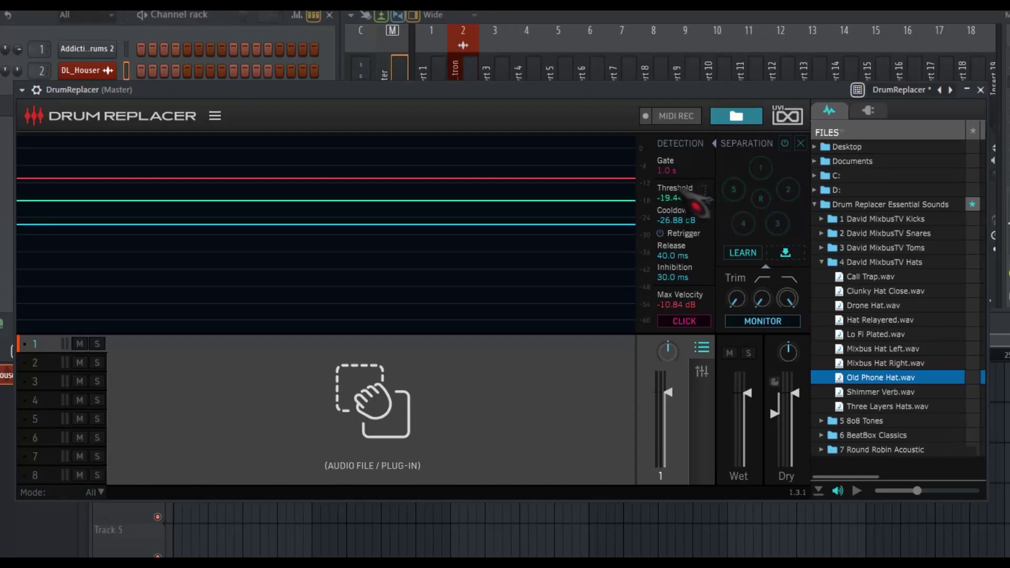
left_click_drag(600, 224, 602, 246)
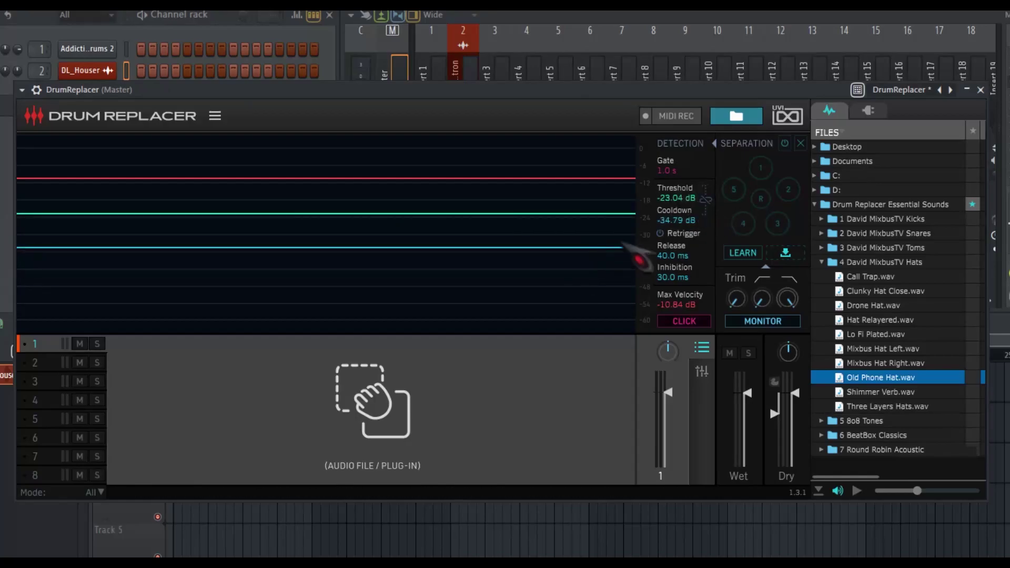
Step: Enable Retrigger and set the detection timing to 56.9 ms release and 96.3 ms inhibition
left_click(678, 233)
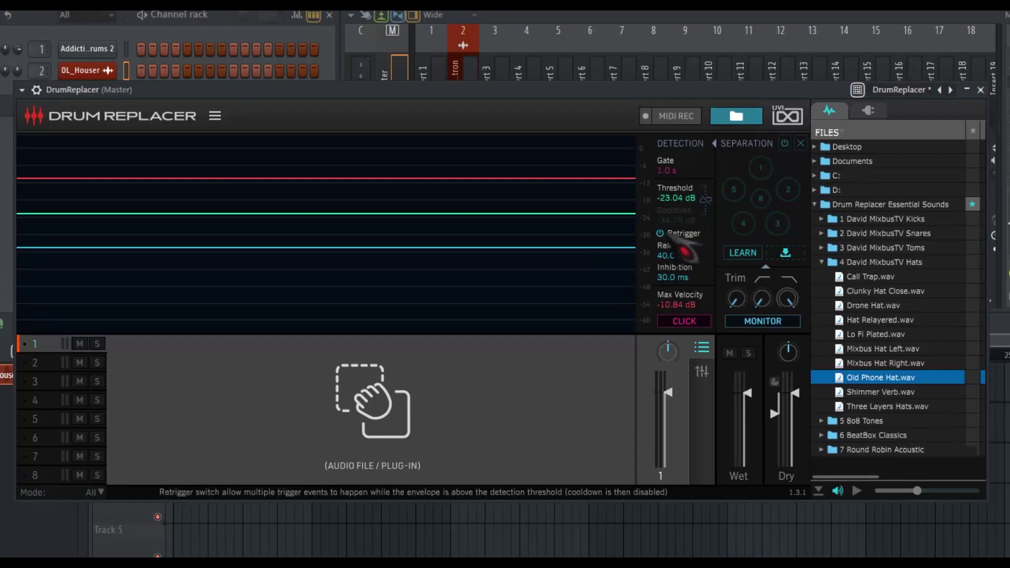
left_click_drag(678, 249, 691, 296)
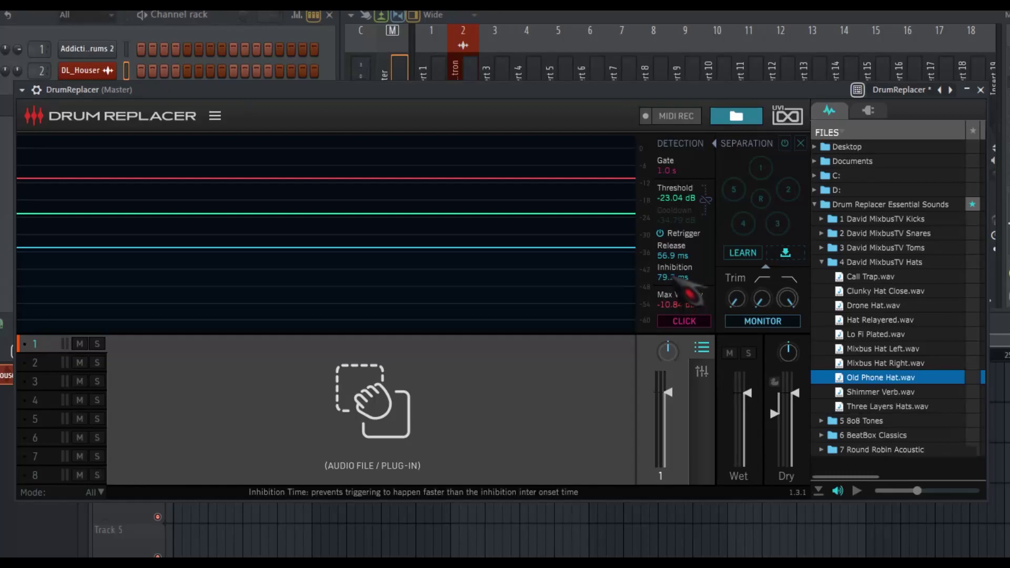
left_click_drag(690, 295, 690, 289)
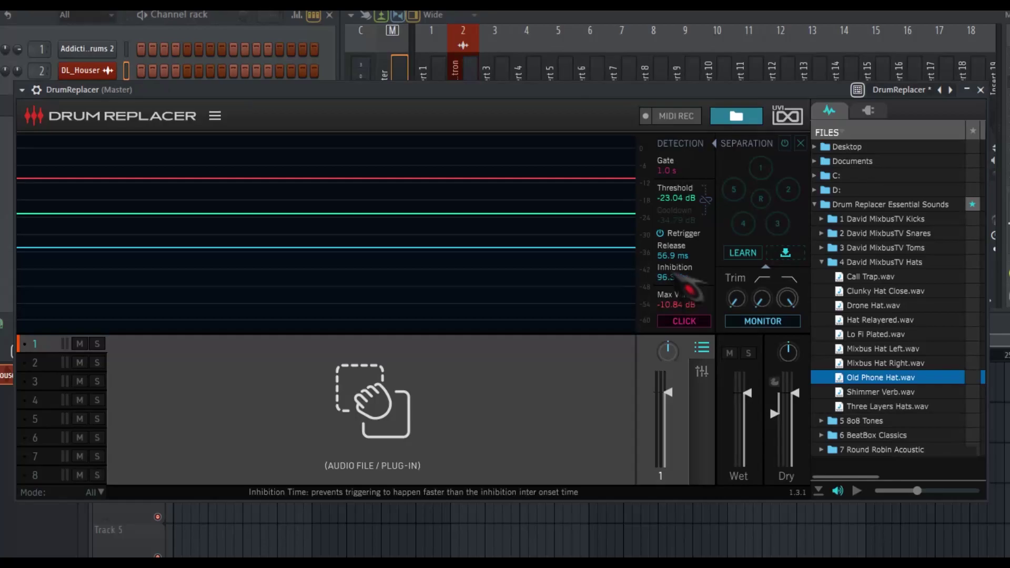
Step: Set the detection's max velocity to -3.21 dB
scroll(679, 310, "up", 4)
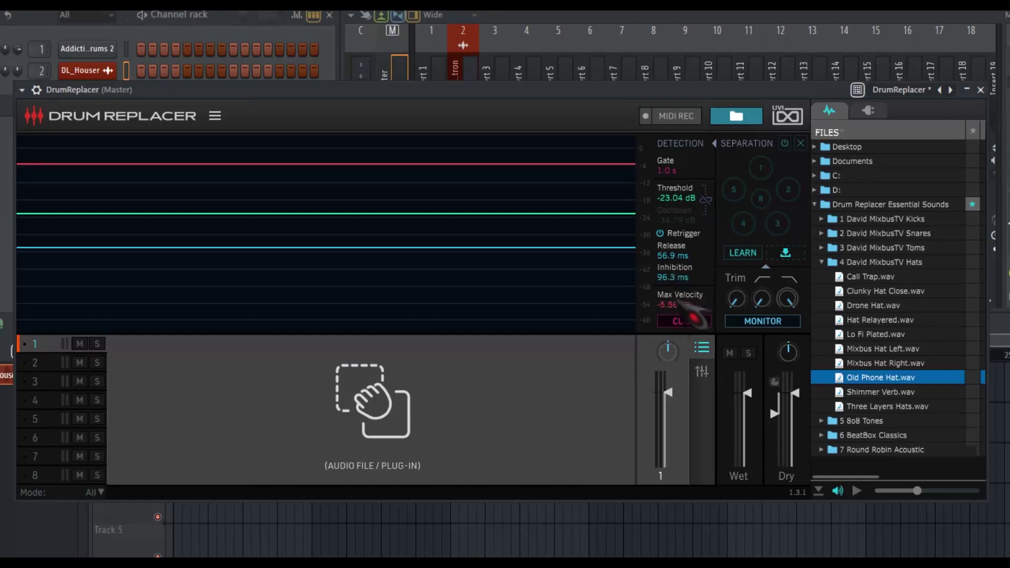
mouse_move(563, 165)
left_mouse_down()
mouse_move(569, 146)
mouse_move(568, 168)
left_mouse_up()
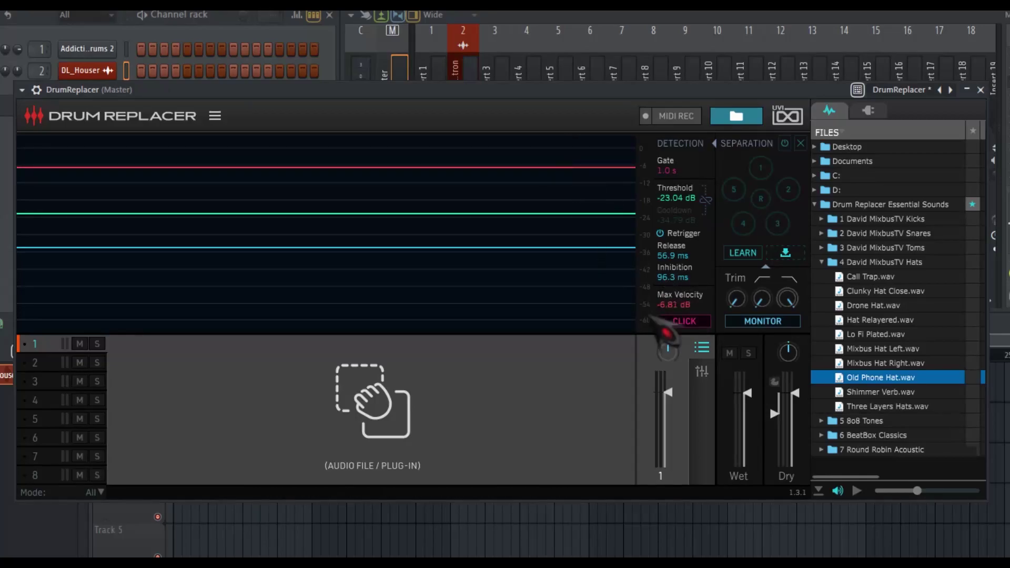
scroll(689, 322, "up", 4)
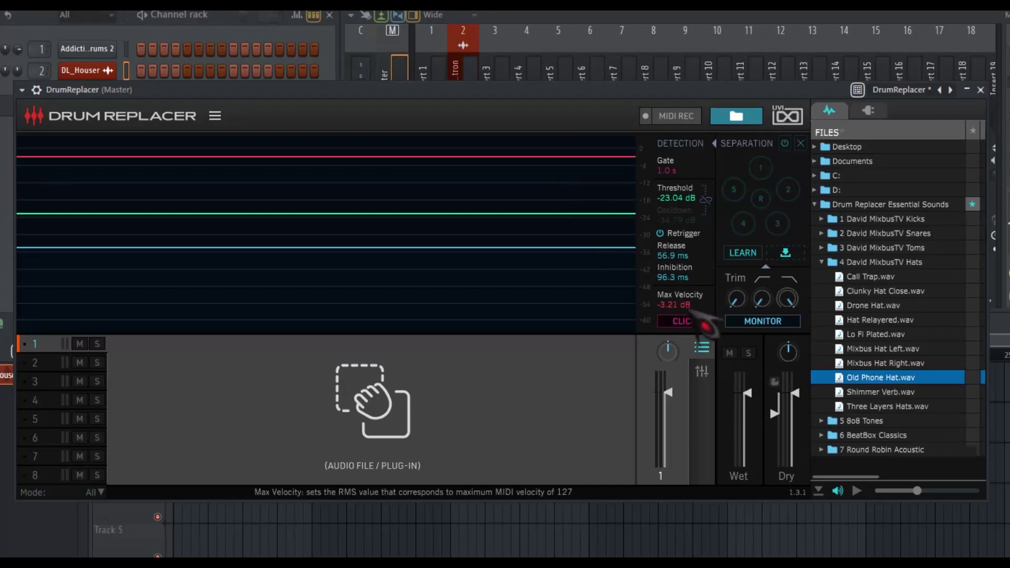
Step: Set the detection's max velocity to -10.89 dB
scroll(702, 324, "up", 4)
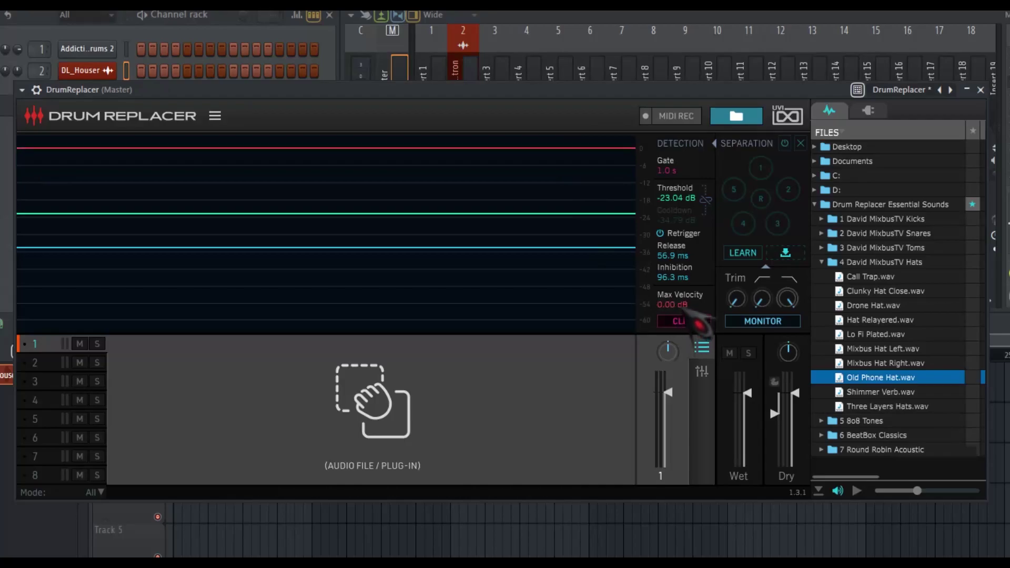
left_click_drag(689, 321, 676, 344)
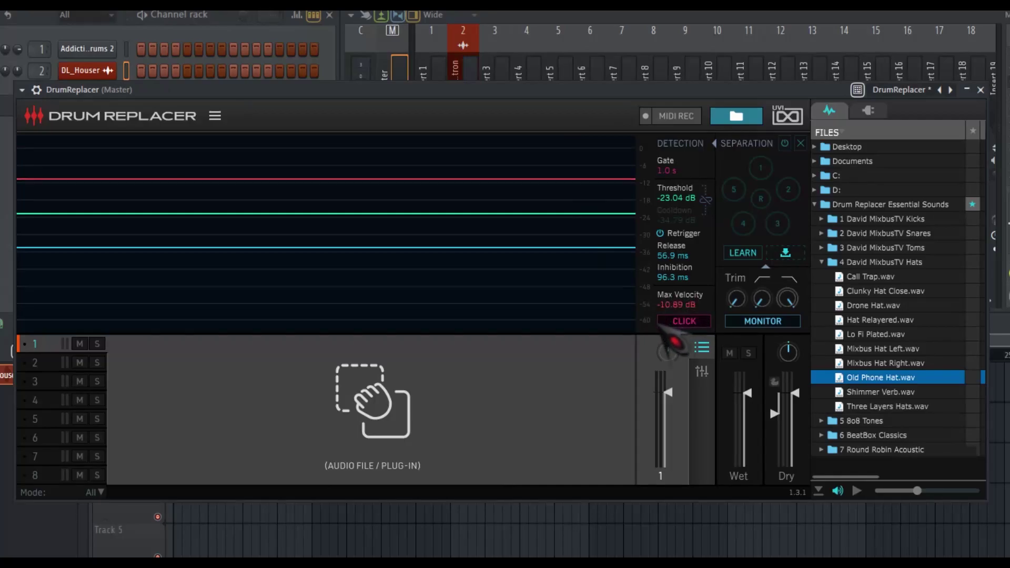
left_click(694, 323)
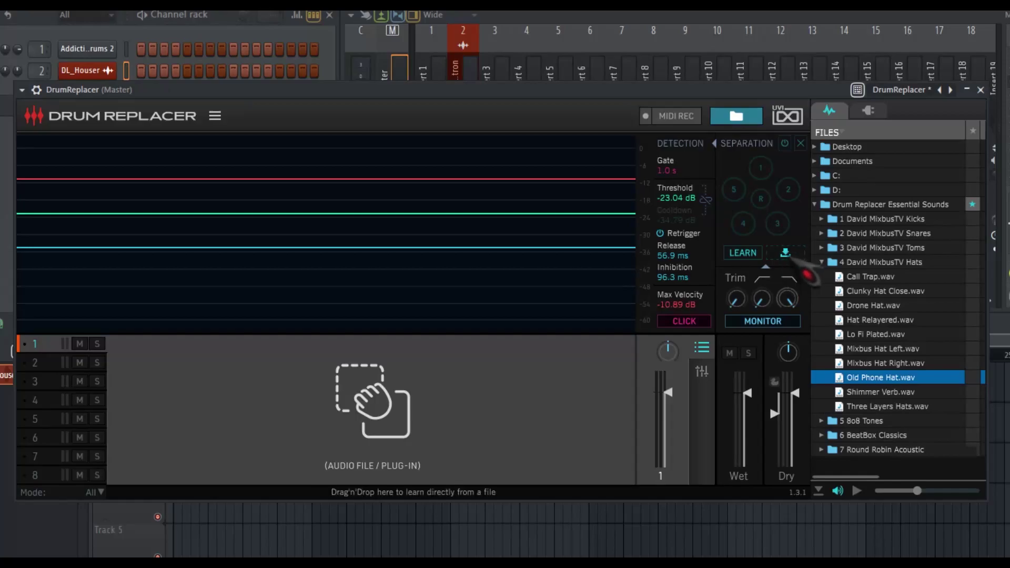
Step: Lower the wet gain slightly and raise the dry signal's duck gain a little
left_click_drag(737, 299, 770, 320)
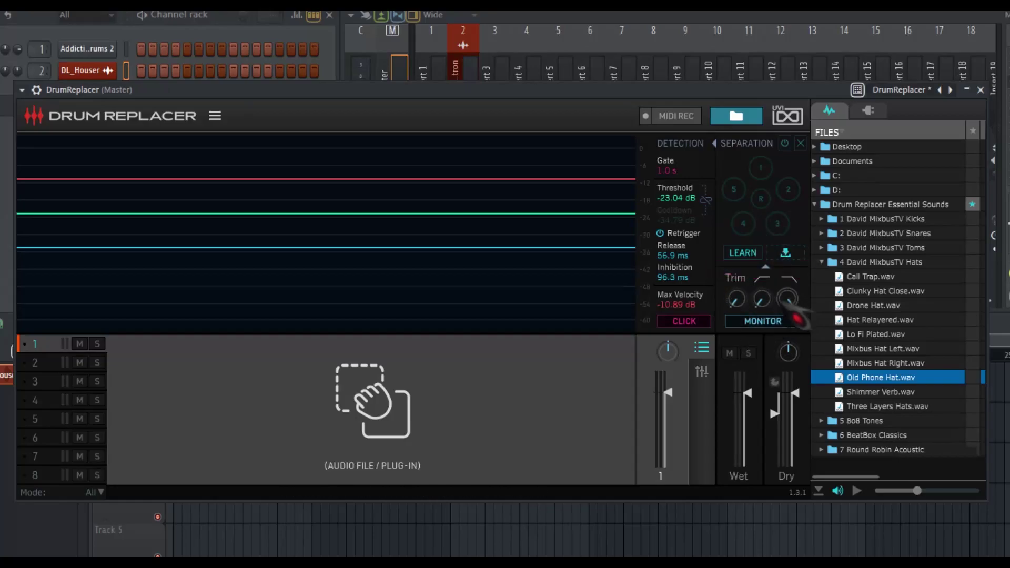
mouse_move(800, 312)
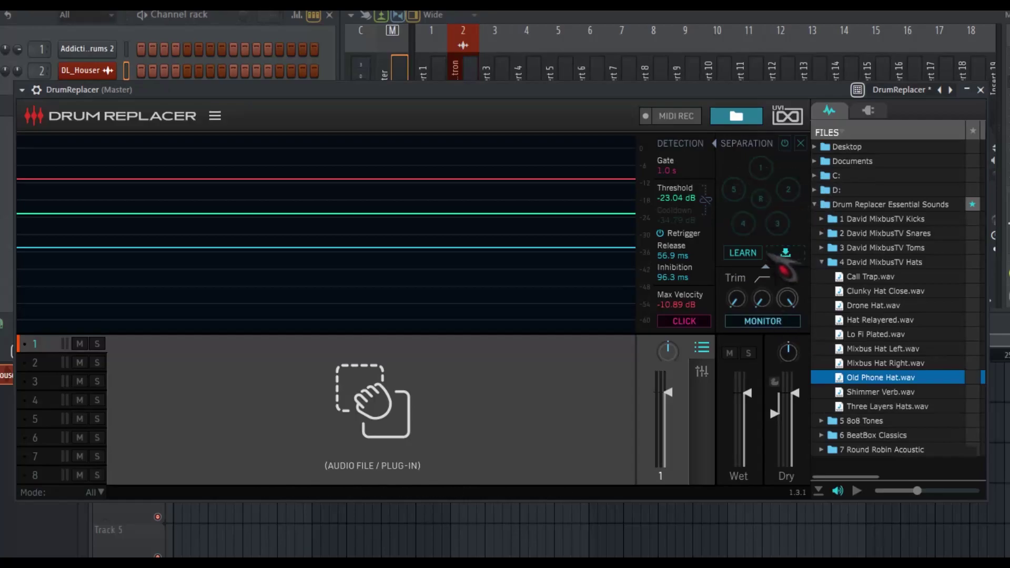
mouse_move(758, 396)
mouse_move(757, 396)
left_mouse_down()
mouse_move(758, 421)
mouse_move(759, 400)
left_mouse_up()
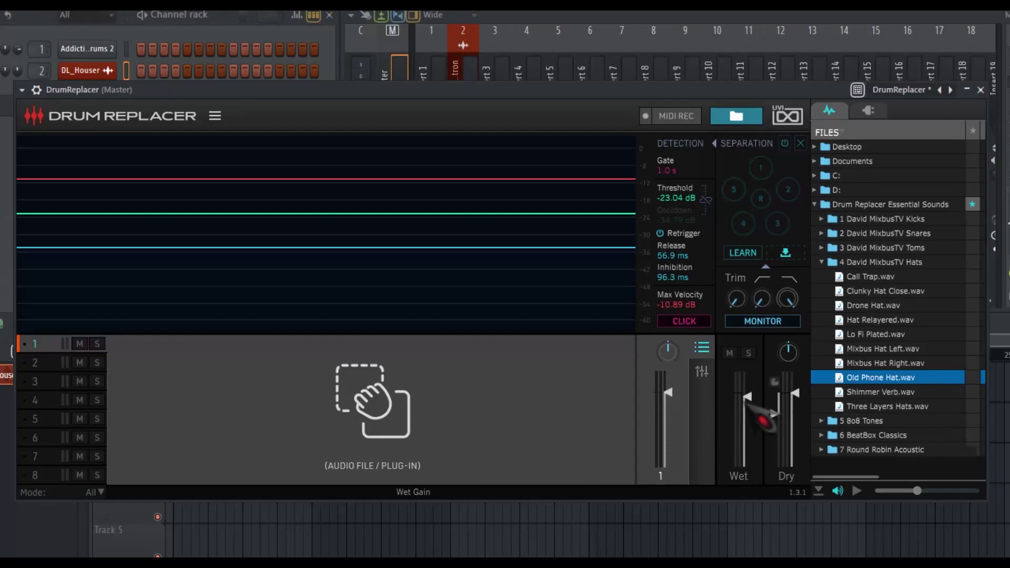
left_click(748, 353)
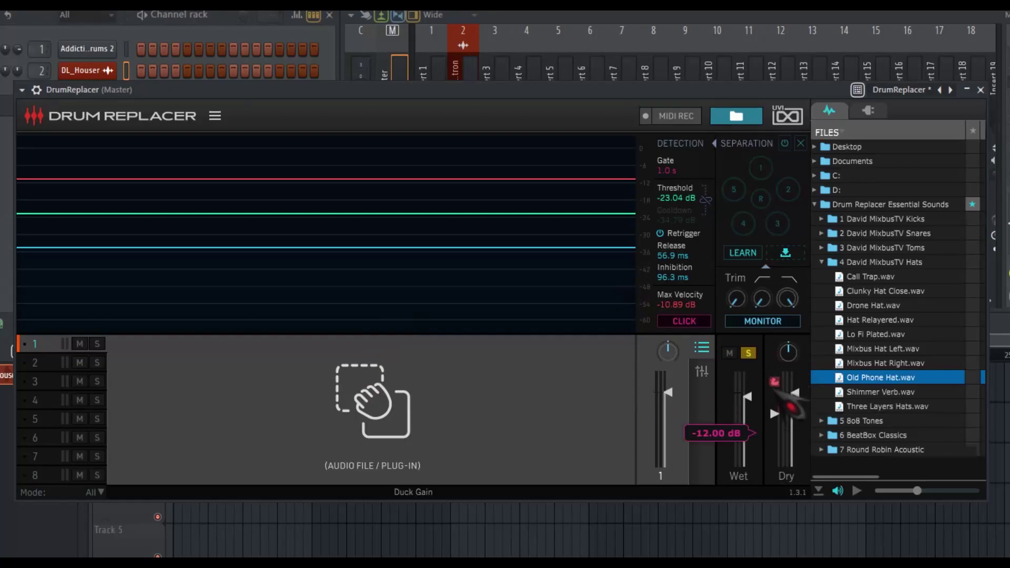
mouse_move(773, 412)
left_mouse_down()
mouse_move(774, 425)
mouse_move(781, 381)
left_mouse_up()
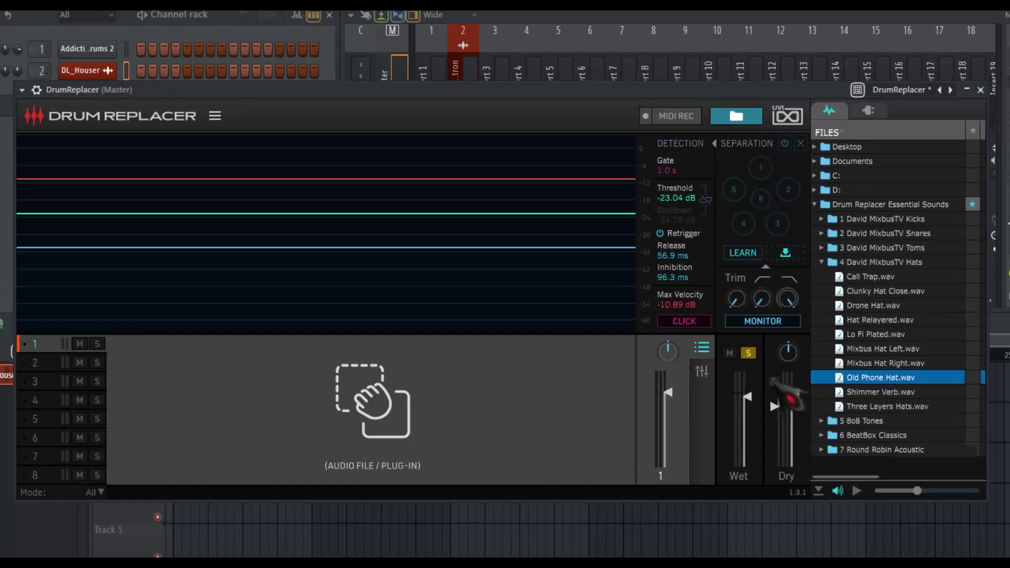
Step: Load Old Phone Hat.wav into track 1 and locate the sample in the file browser
left_click_drag(873, 377, 405, 384)
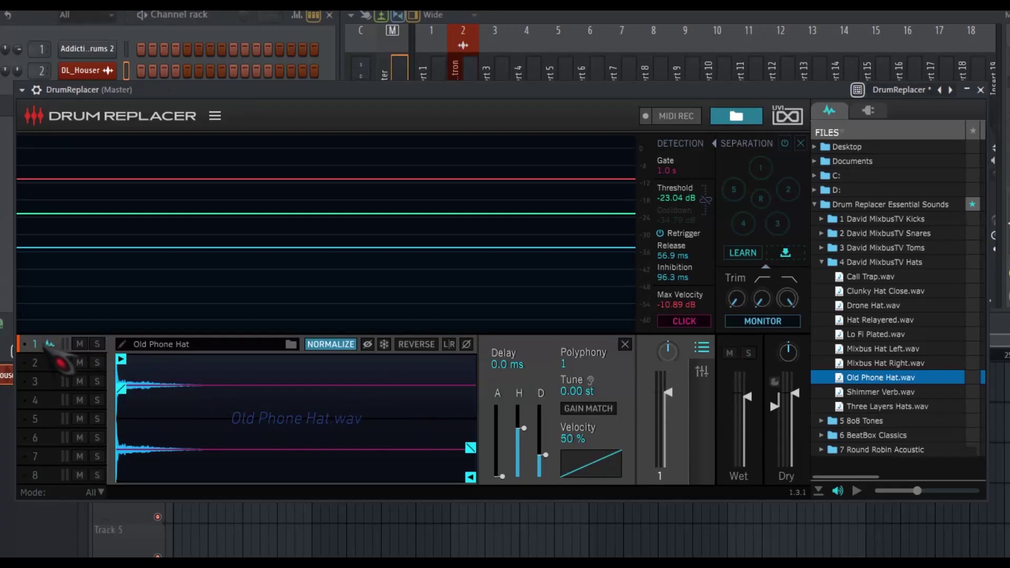
left_click(291, 344)
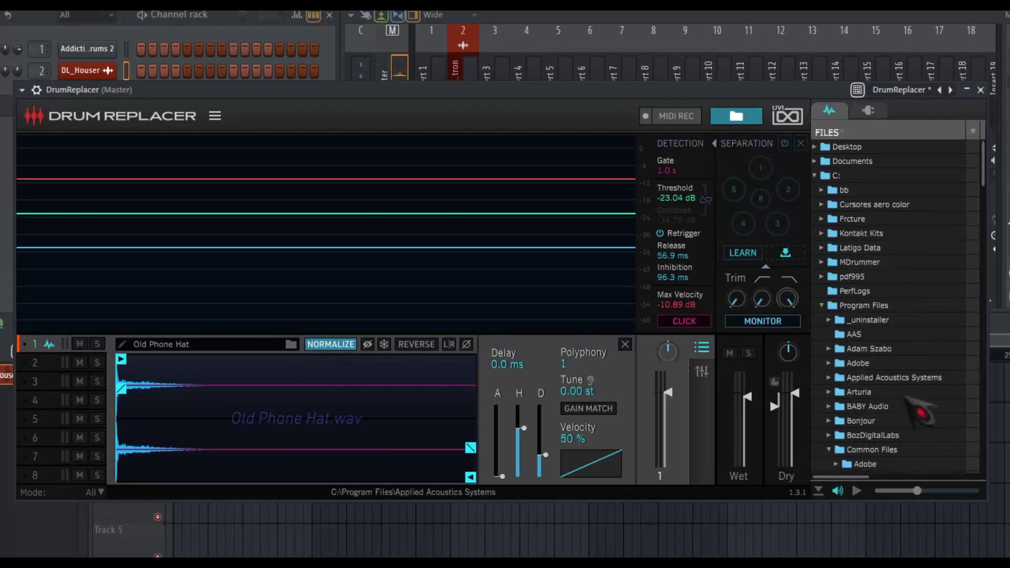
scroll(934, 242, "down", 5)
scroll(927, 245, "up", 5)
scroll(925, 244, "up", 4)
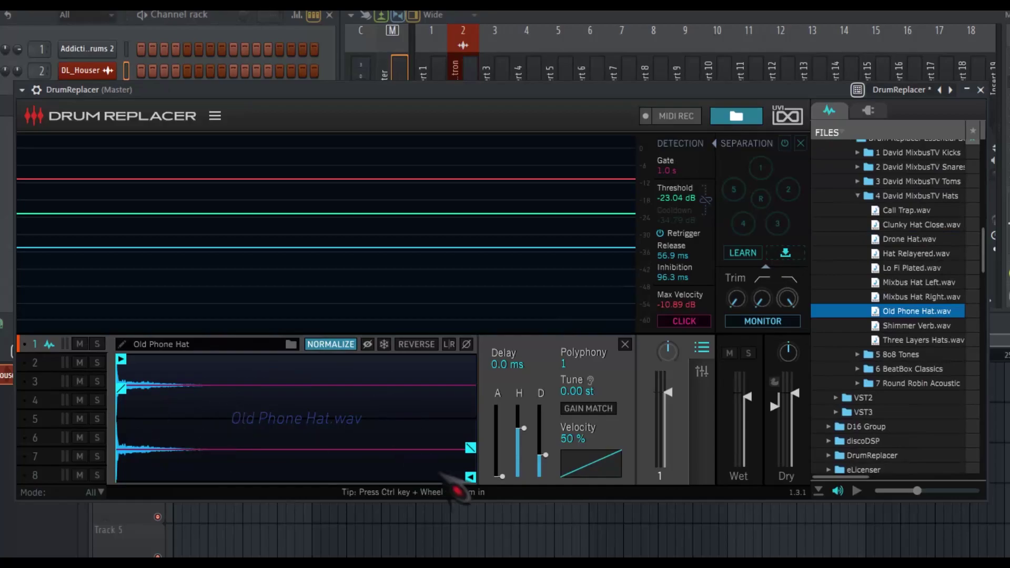
Step: Lengthen the hold and decay of the Old Phone Hat envelope and try Gain Match
mouse_move(498, 474)
left_mouse_down()
mouse_move(498, 431)
mouse_move(498, 475)
left_mouse_up()
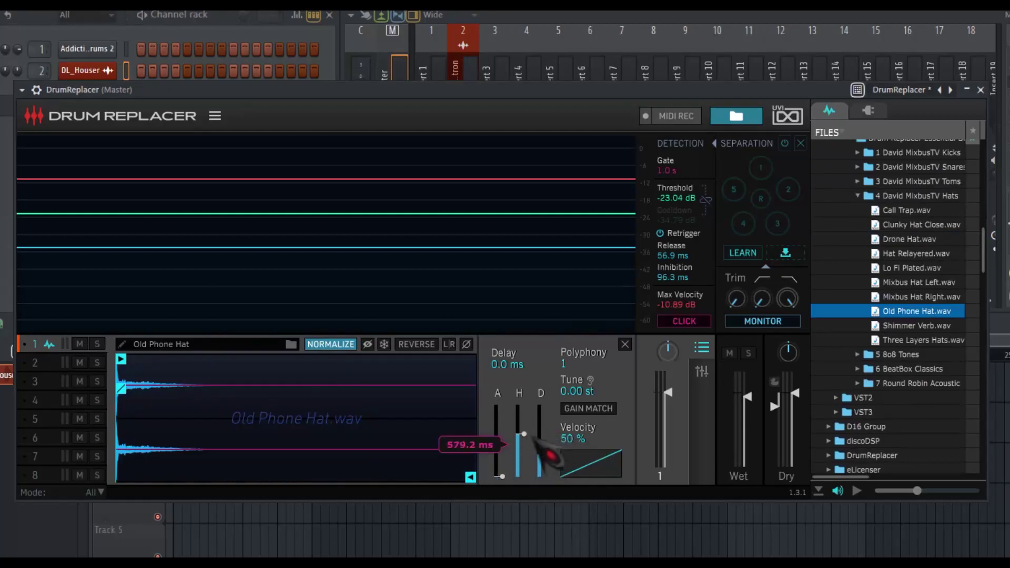
mouse_move(541, 413)
left_mouse_down()
mouse_move(548, 487)
mouse_move(545, 438)
left_mouse_up()
left_click_drag(589, 463, 634, 481)
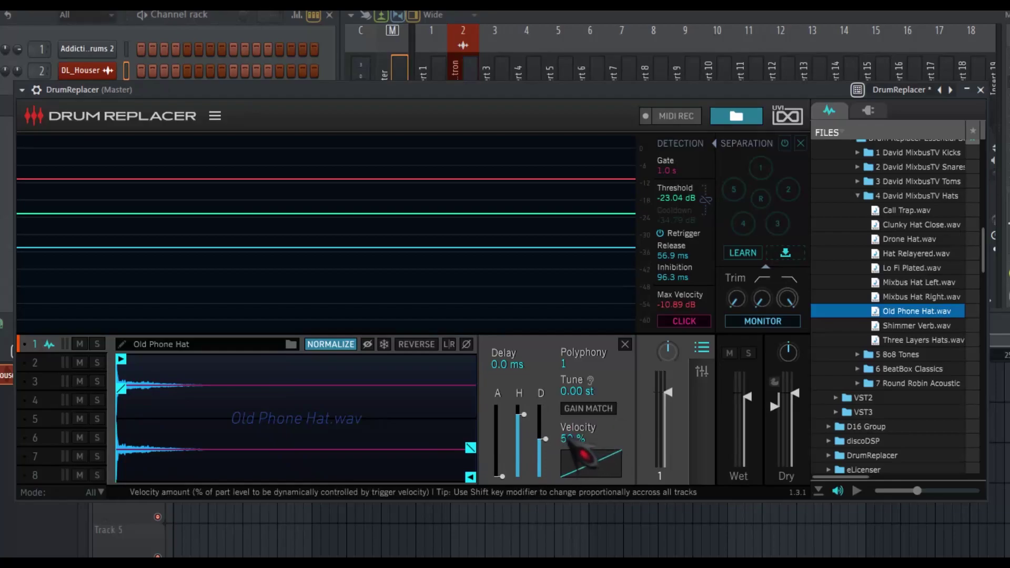
left_click(598, 410)
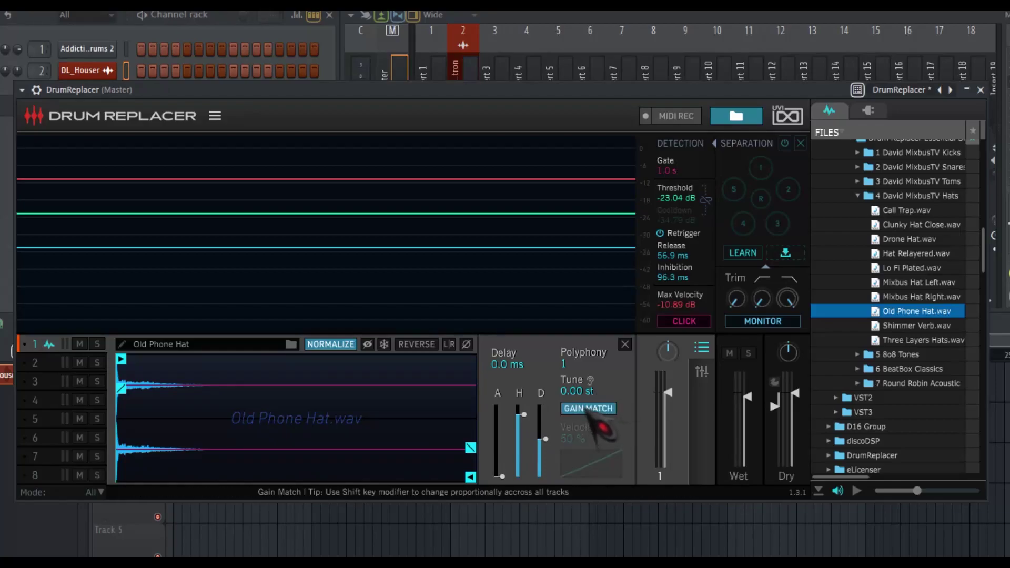
left_click(596, 410)
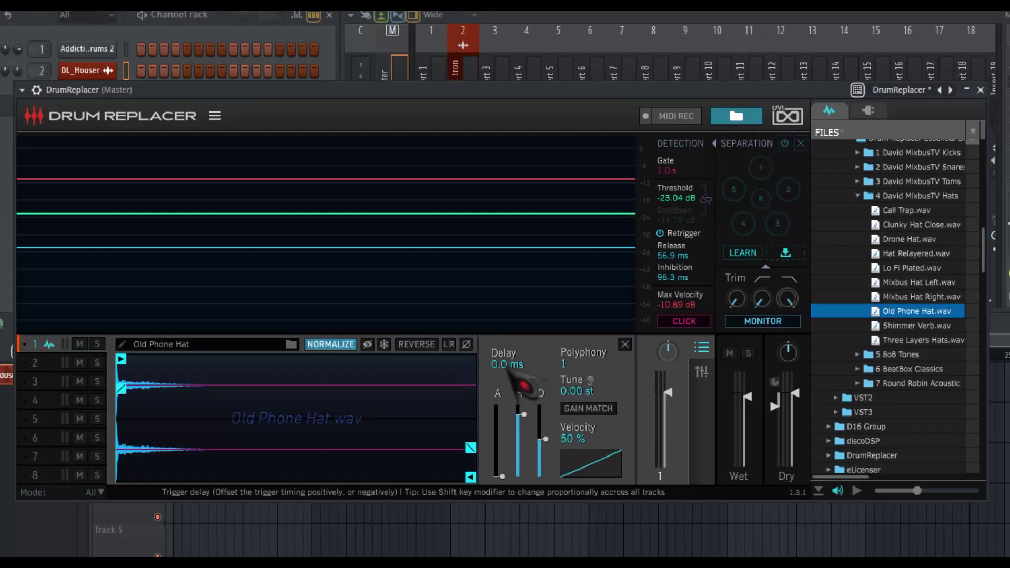
Step: Set the Old Phone Hat trigger delay to 0.8 ms and raise track 1's level slightly
left_click_drag(507, 368, 493, 370)
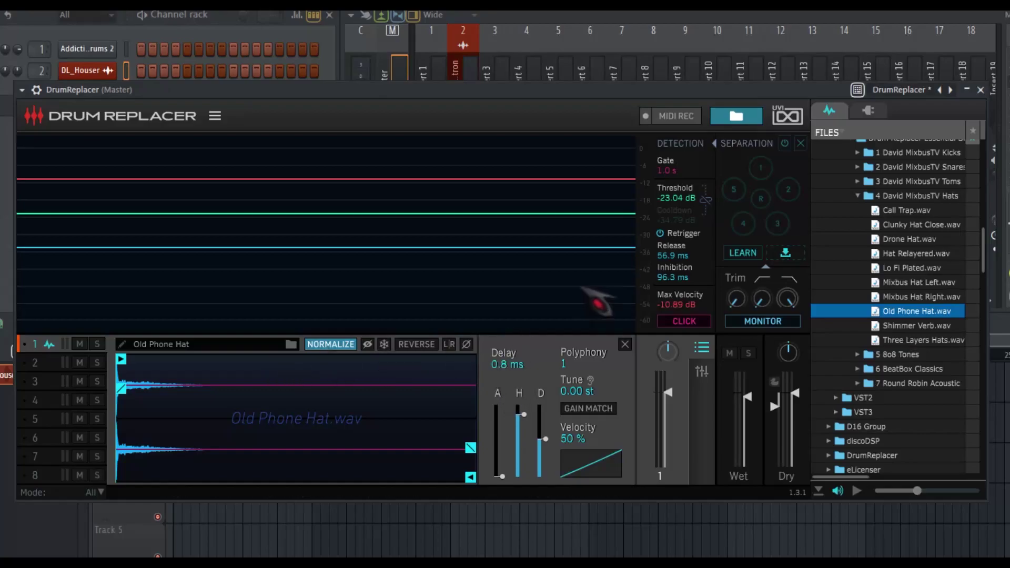
left_click_drag(668, 392, 706, 410)
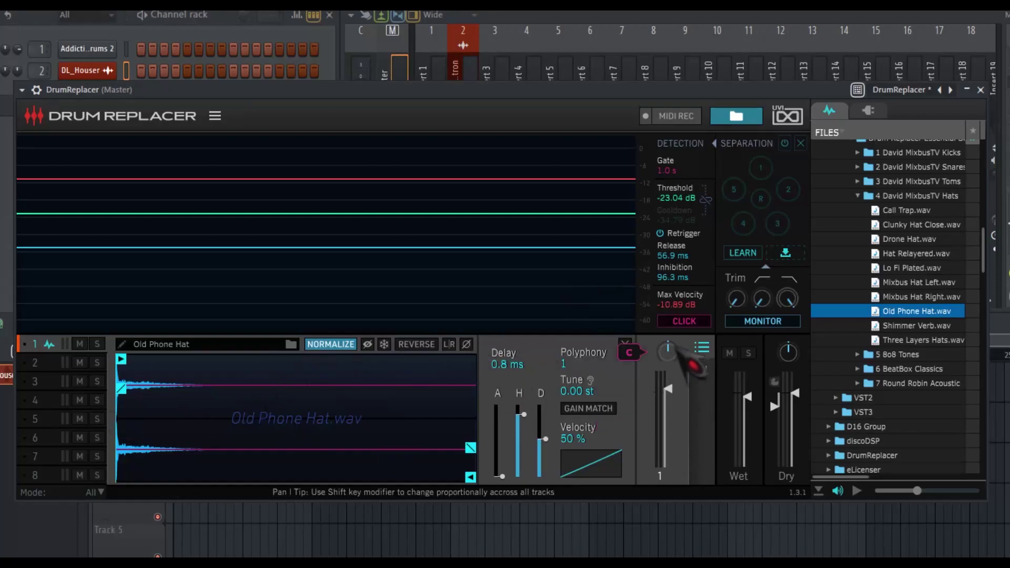
left_click(702, 371)
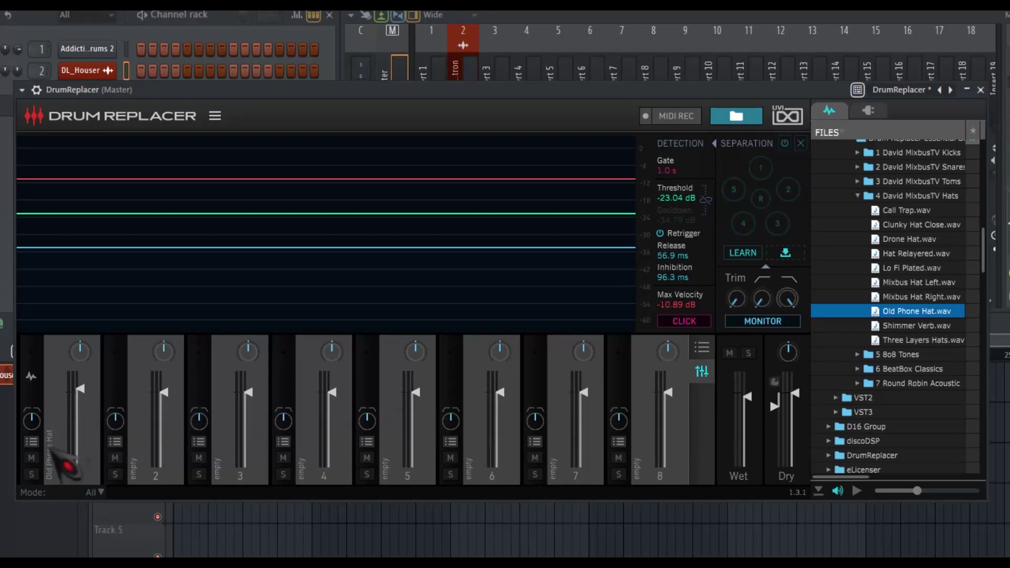
left_click(702, 349)
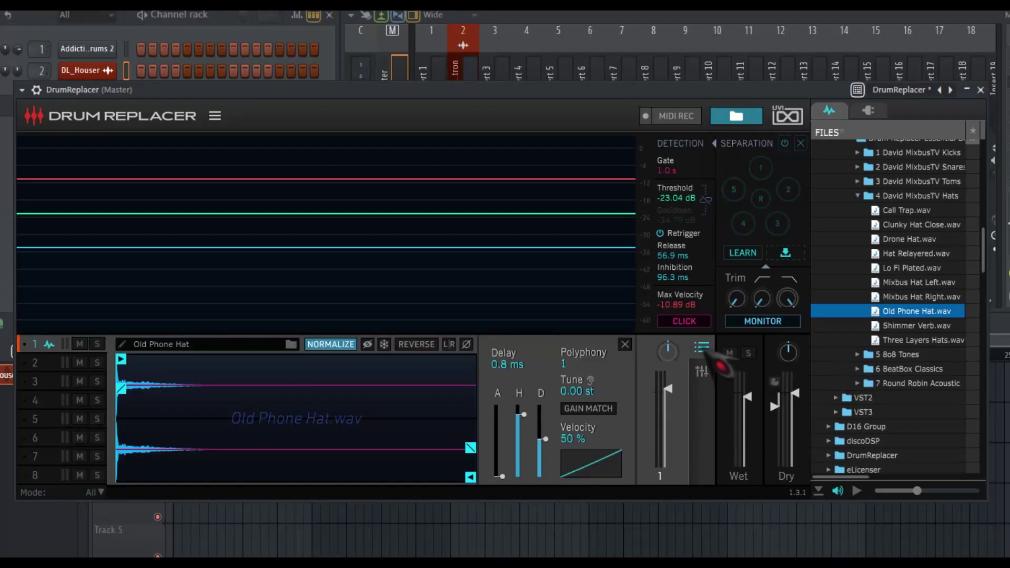
Step: Try the Reverse, left/right swap and phase invert options on the Old Phone Hat sample
left_click(333, 349)
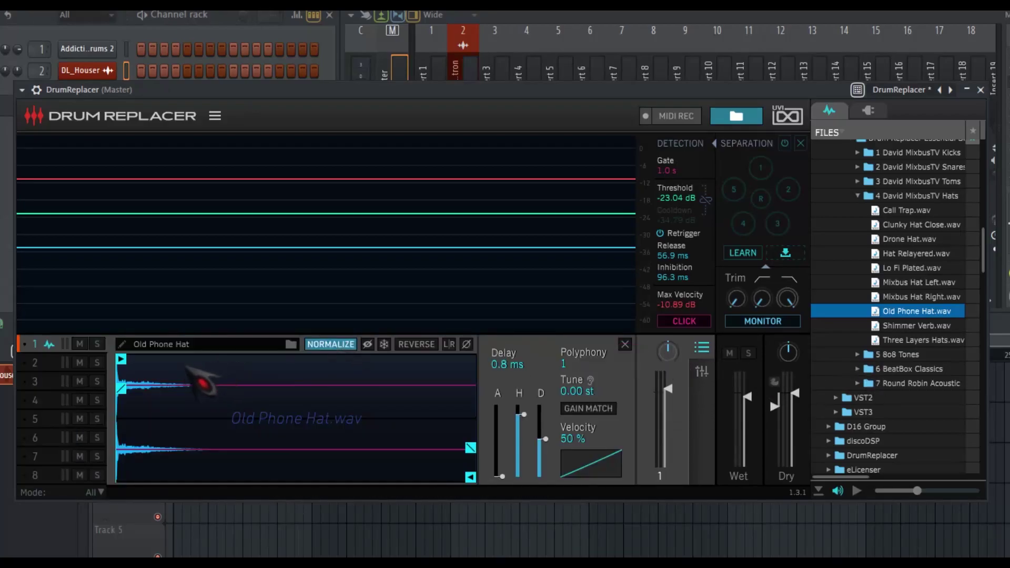
left_click(368, 344)
left_click(368, 346)
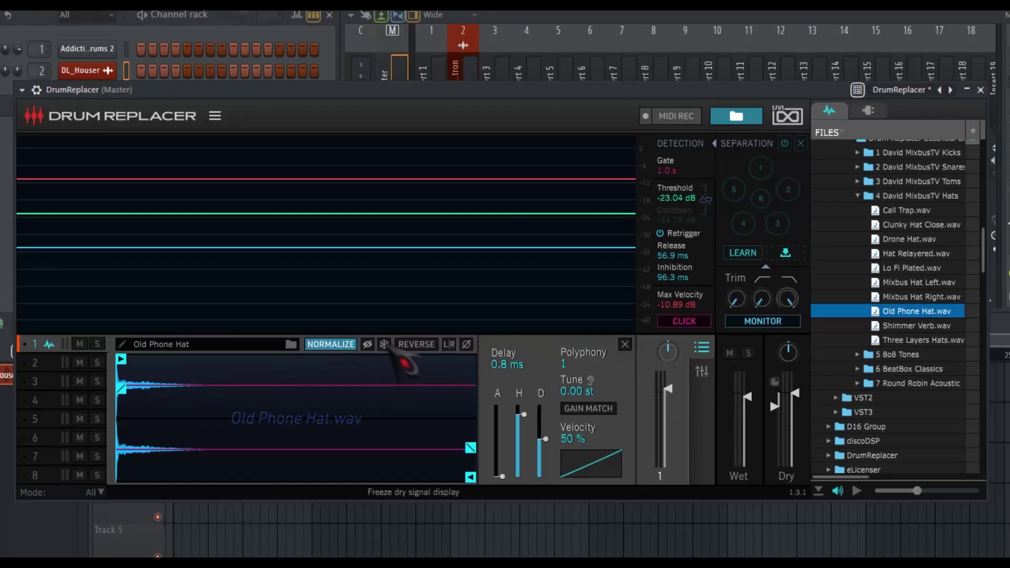
left_click(416, 344)
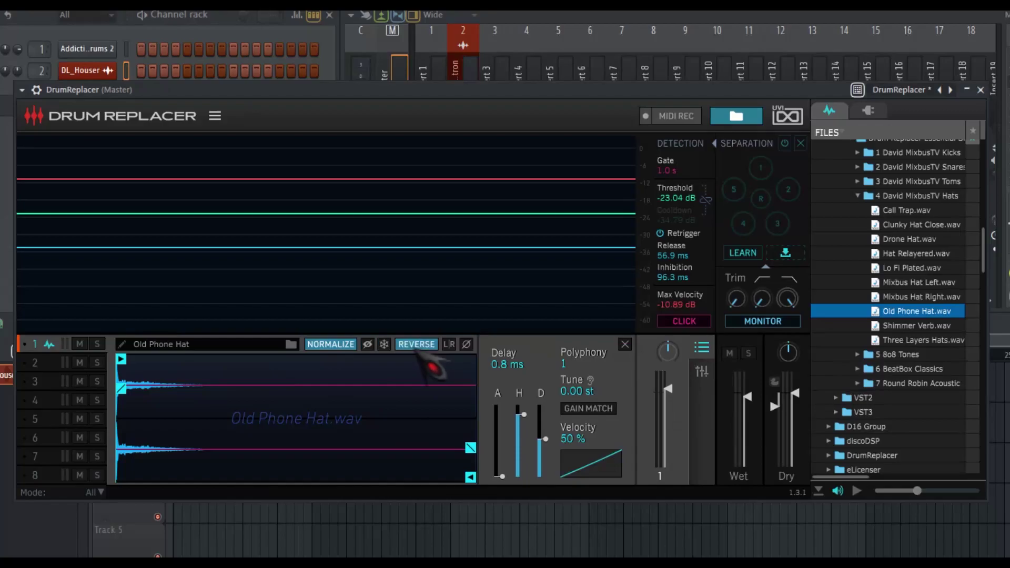
left_click(429, 346)
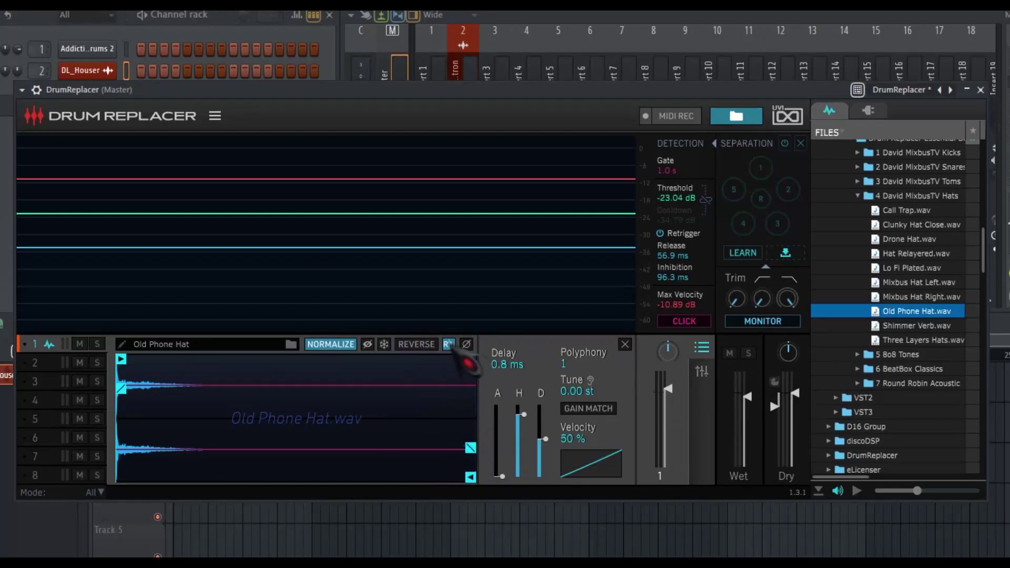
left_click(466, 345)
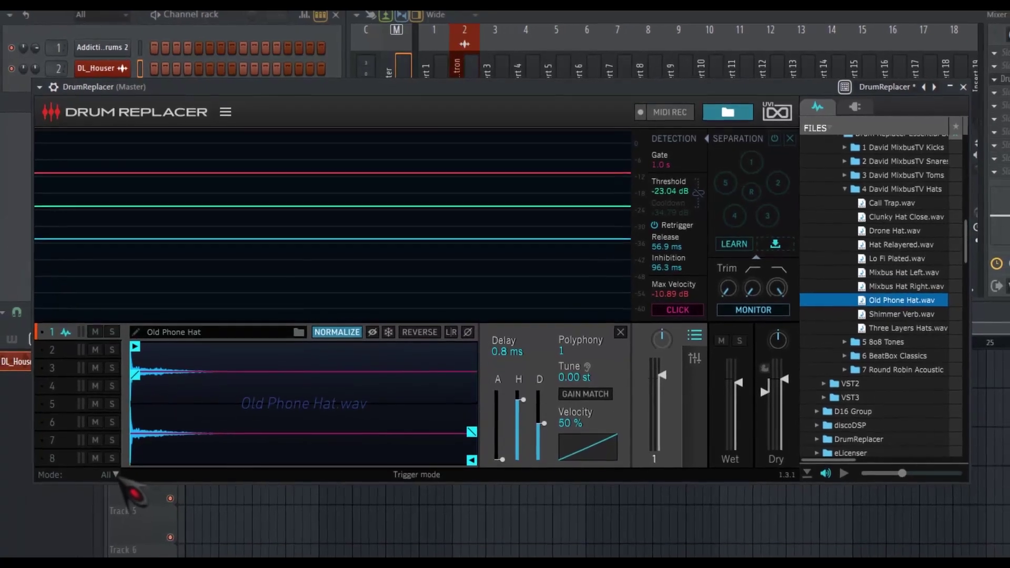
Step: Try the Sequence, Random and Velocity trigger modes and return to All
left_click(100, 493)
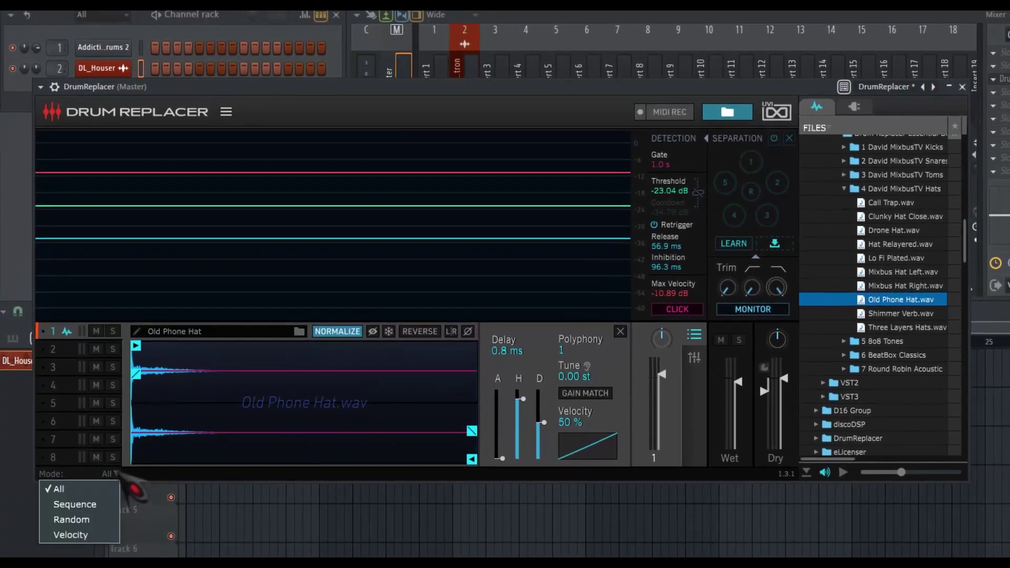
left_click(109, 504)
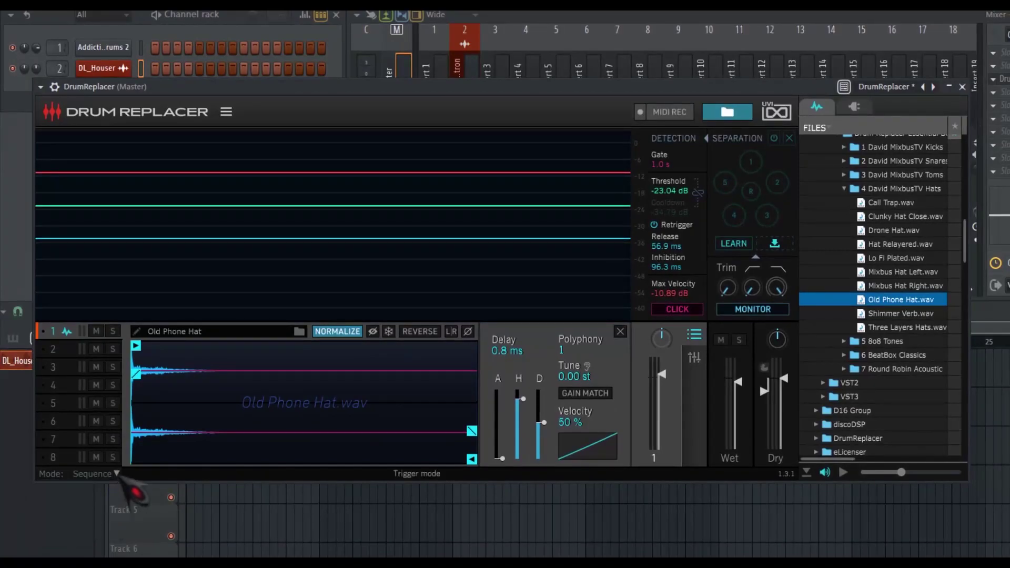
left_click(117, 474)
left_click(100, 520)
left_click(117, 474)
left_click(79, 535)
left_click(116, 475)
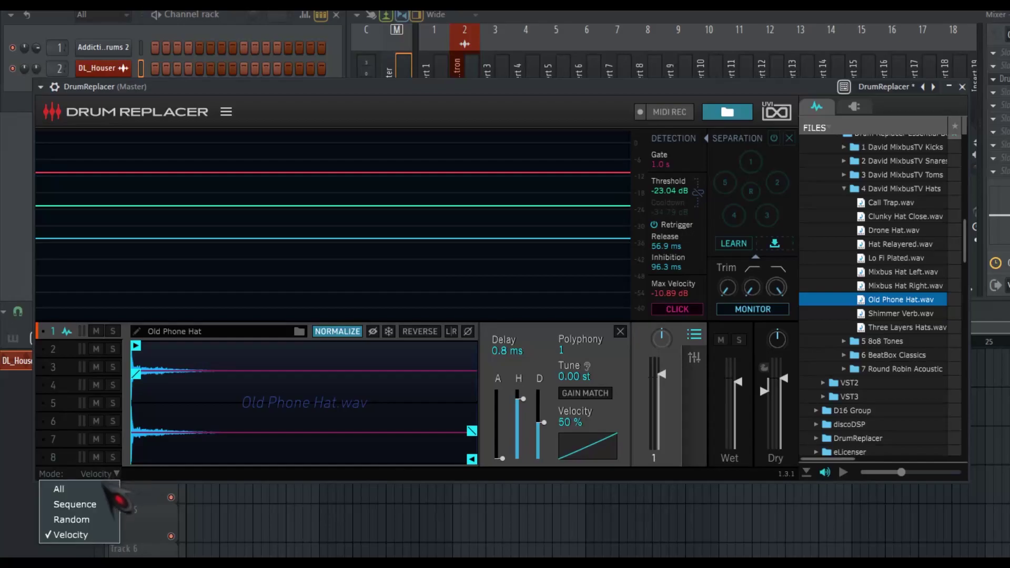
left_click(84, 489)
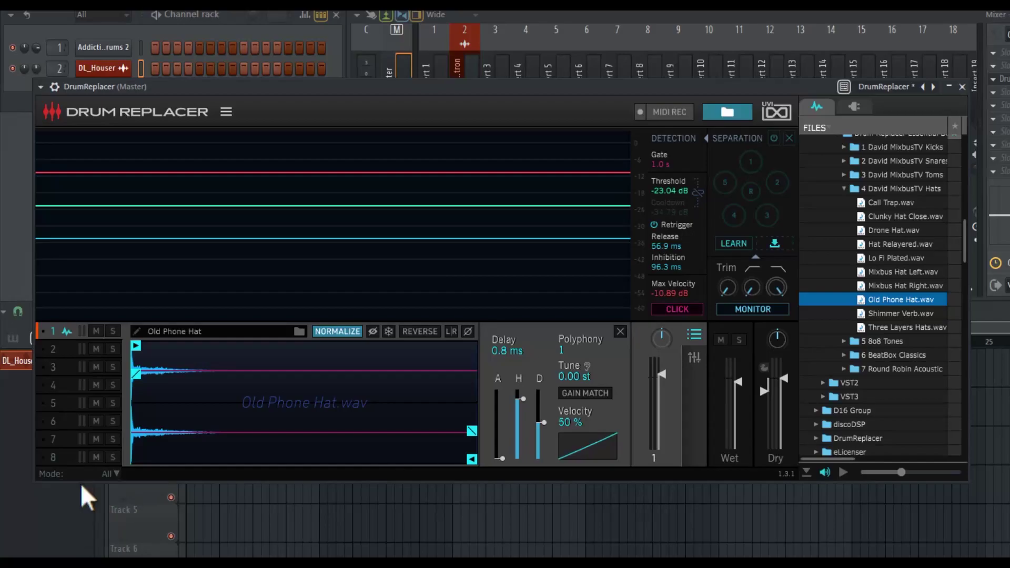
Step: Remove the Old Phone Hat sample from track 1
left_click(622, 332)
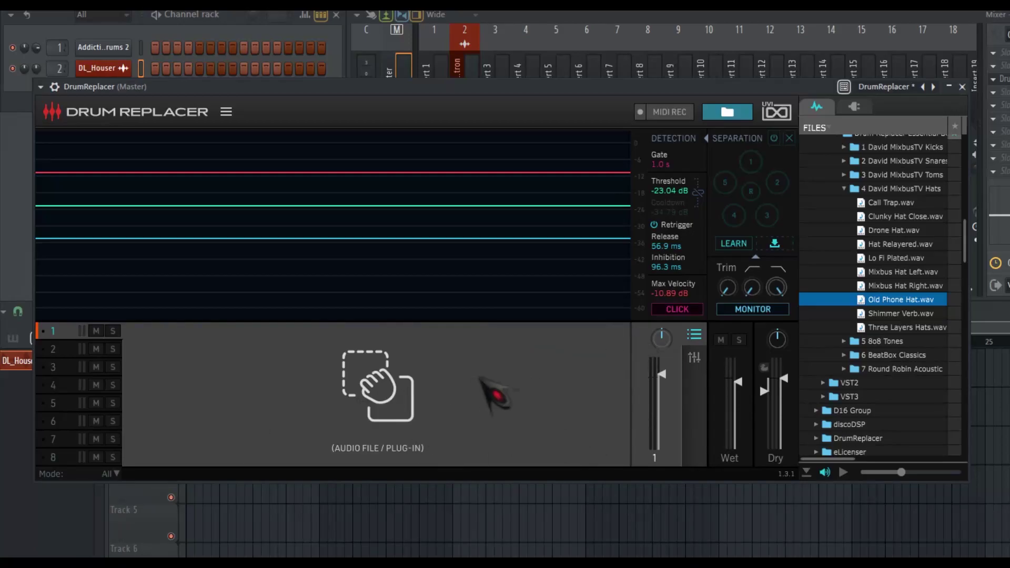
mouse_move(441, 105)
left_mouse_down()
mouse_move(440, 145)
mouse_move(437, 102)
left_mouse_up()
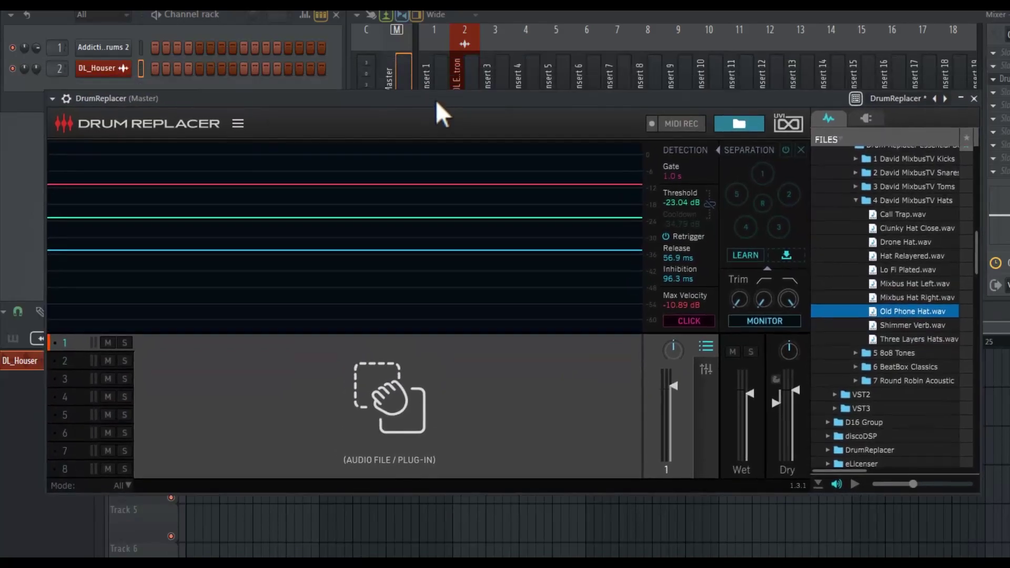
Step: View the Addictive Drums 2 beats library and close the instrument
left_click(98, 53)
left_click_drag(324, 39, 365, 67)
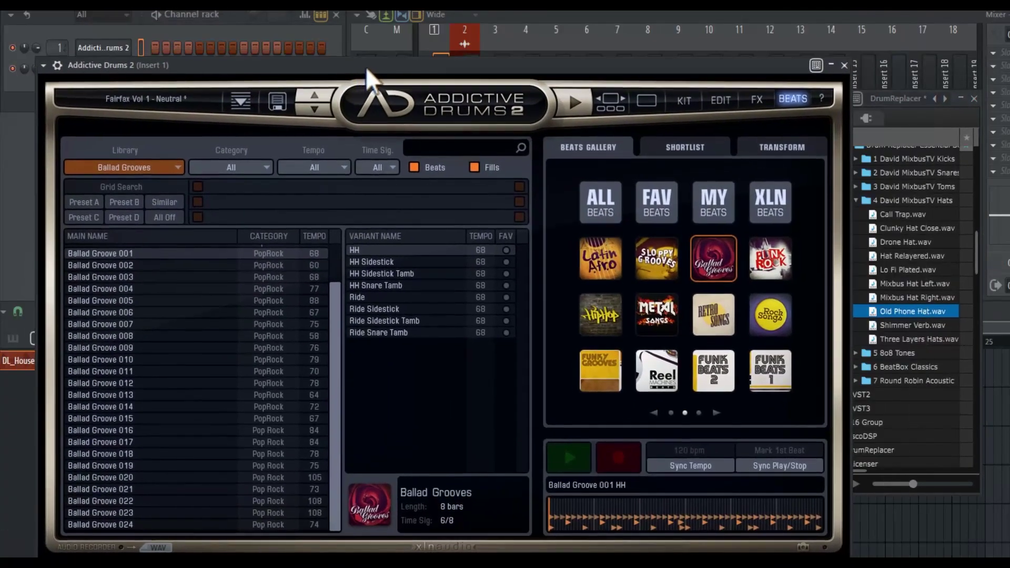
left_click(845, 65)
Step: Move the Drum Replacer window aside to uncover the channel rack and the DL_Houser clip in the playlist
left_click_drag(326, 94, 556, 72)
left_click(113, 68)
left_click_drag(183, 406, 413, 263)
left_click(445, 131)
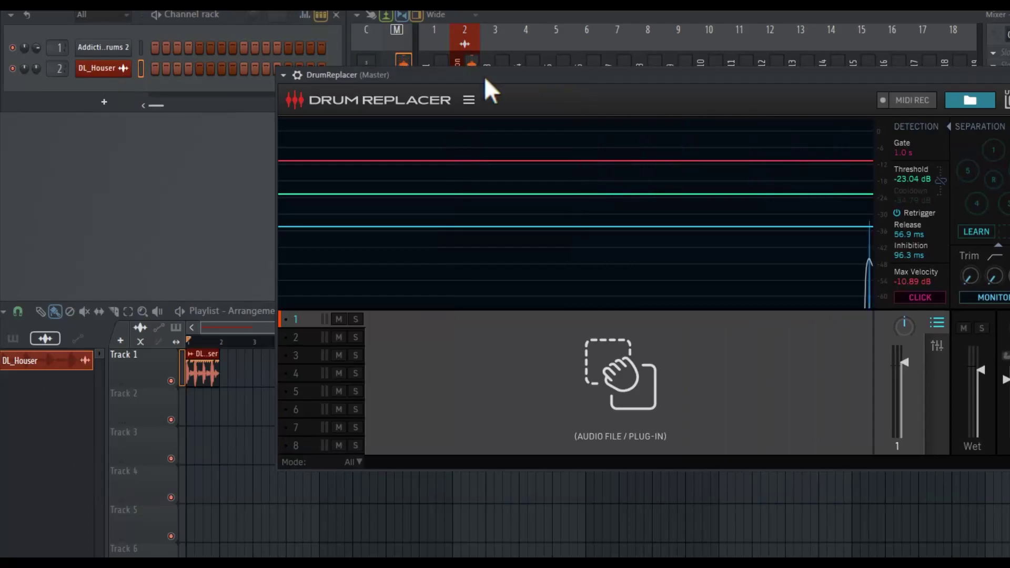
Step: Play the Addictive Drums 2 pattern through Drum Replacer with the DL_Houser channel muted
left_click(100, 47)
key("Escape")
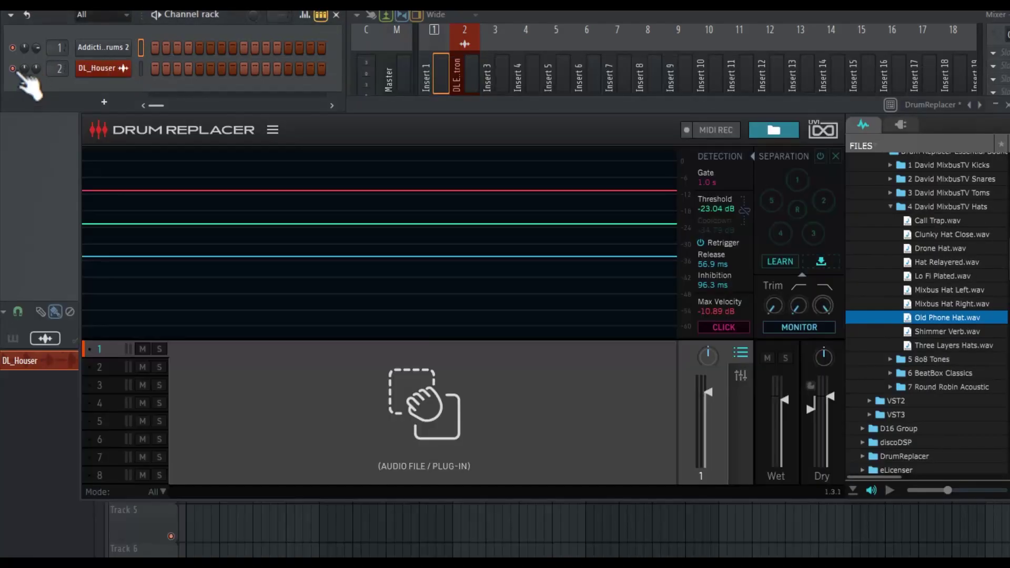
left_click_drag(389, 109, 453, 50)
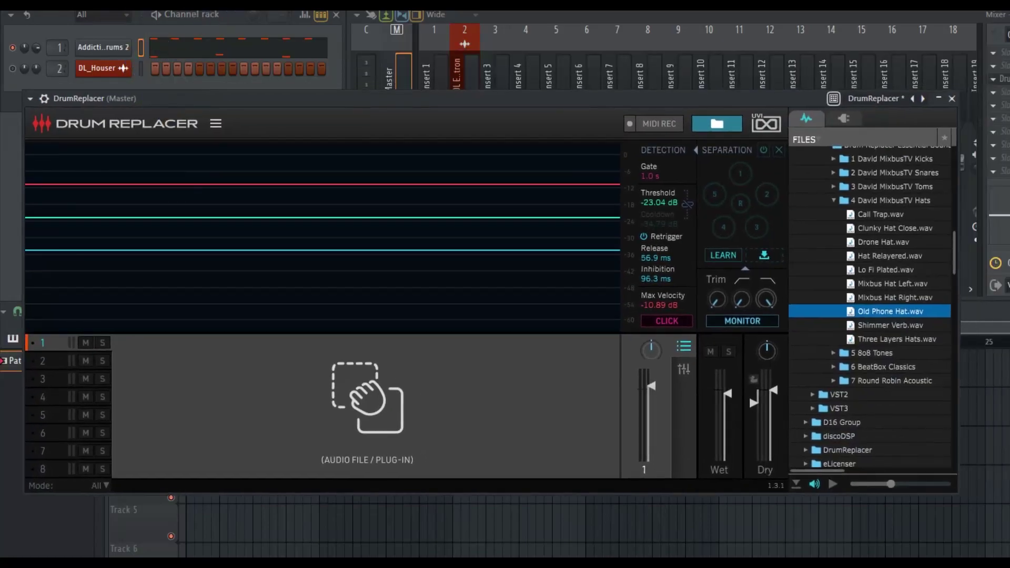
key("space")
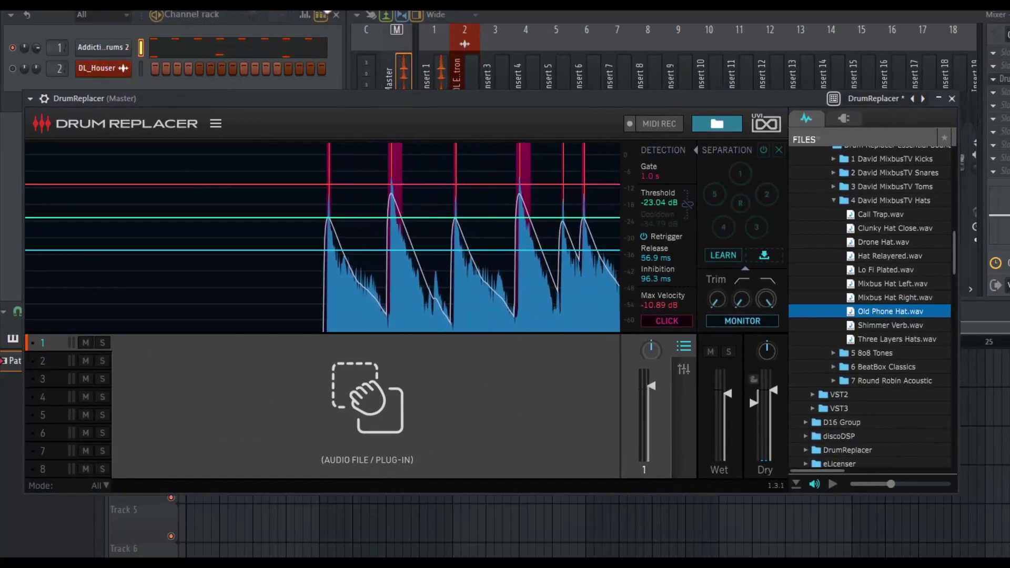
Step: Run Learn in the Separation section on the playing Addictive Drums 2 pattern to split it into components
left_click_drag(575, 104, 634, 117)
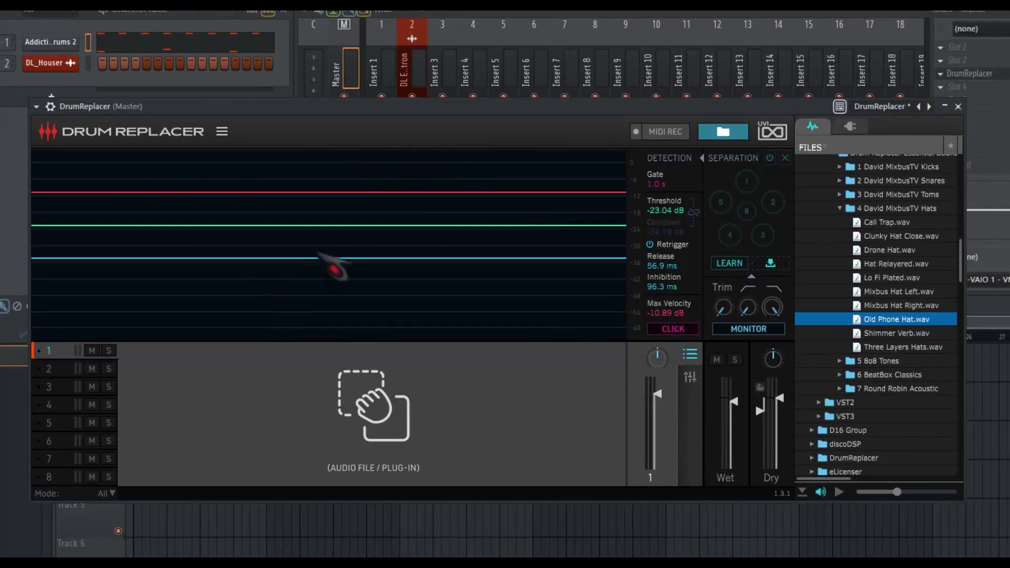
left_click(729, 264)
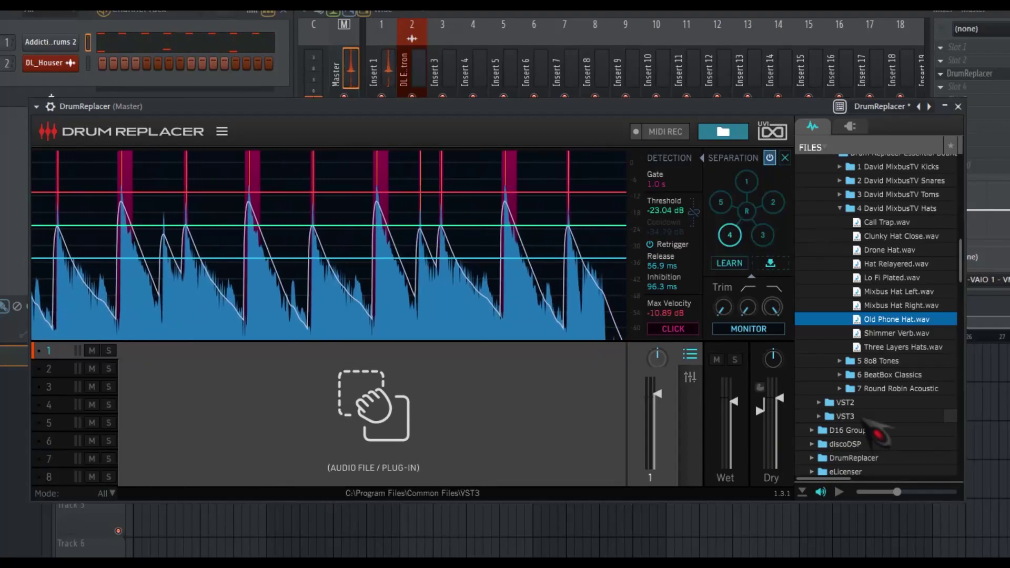
key("space")
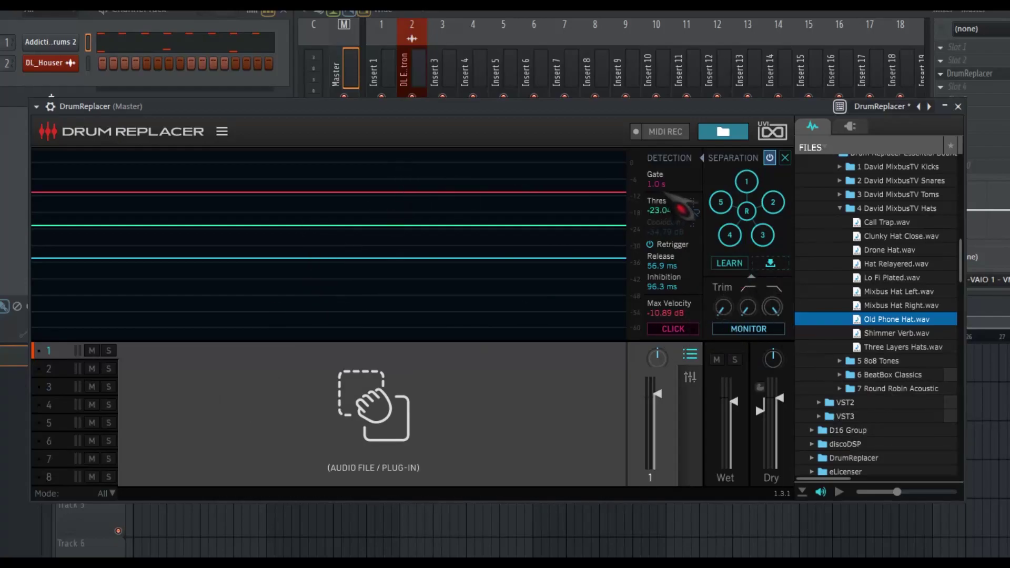
Step: Audition the samples in the 1 David MixbusTV Kicks folder and select Rock Super Dry.wav
left_click(839, 209)
scroll(851, 225, "up", 3)
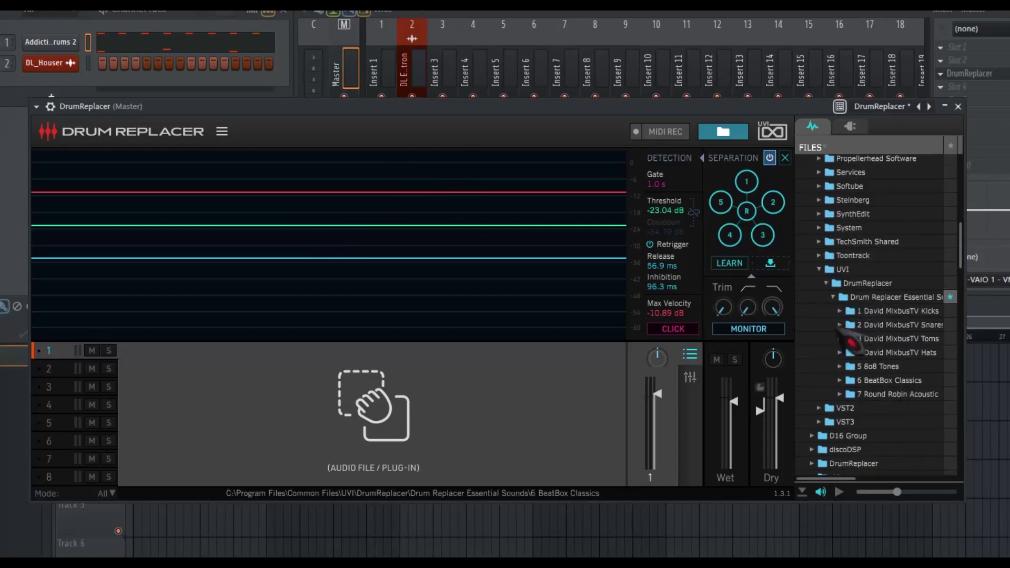
left_click(841, 311)
left_click(901, 339)
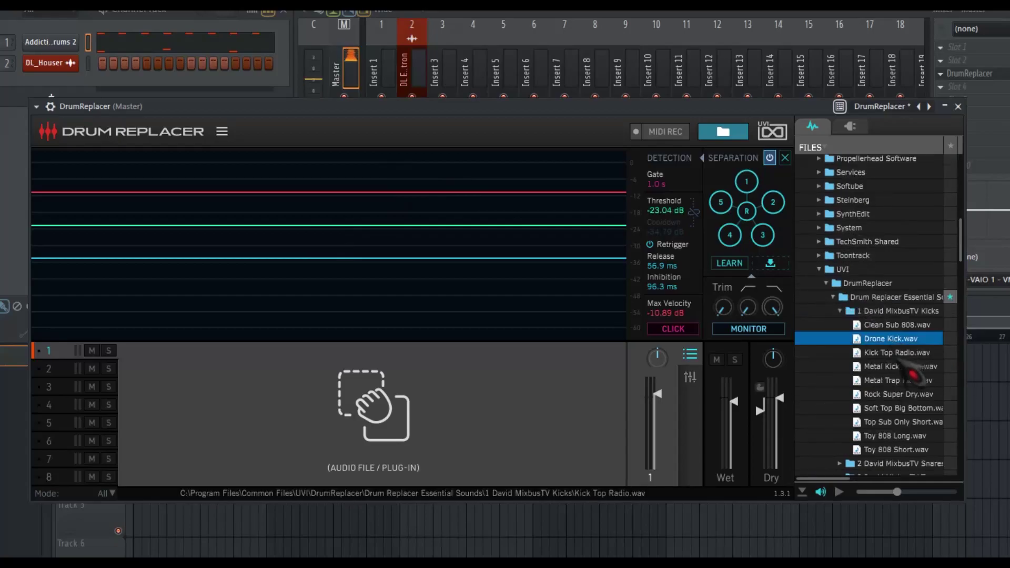
left_click(902, 352)
left_click(904, 366)
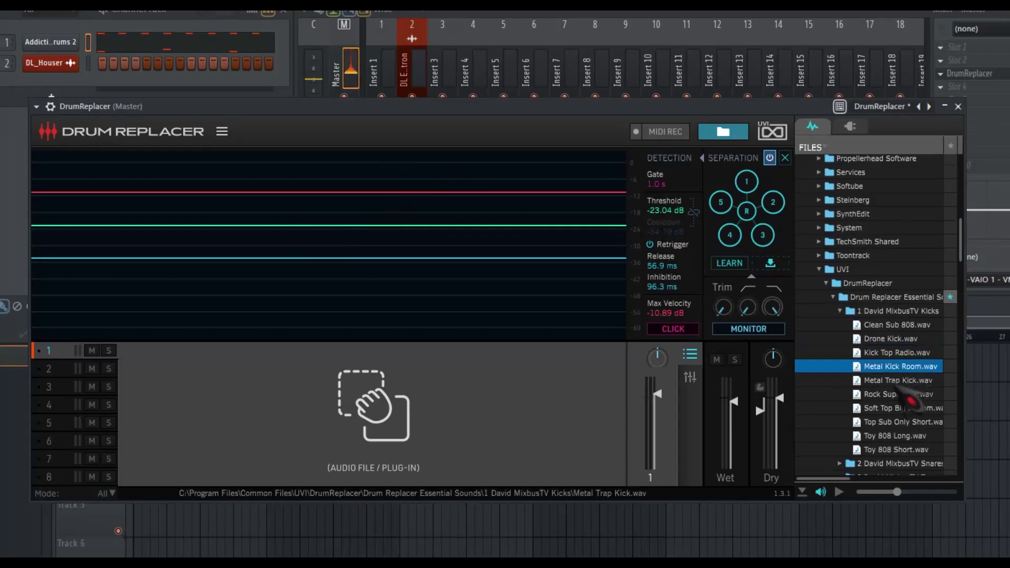
left_click(903, 380)
left_click(903, 394)
left_click(897, 408)
left_click(898, 422)
left_click(898, 436)
left_click(897, 449)
left_click(896, 408)
left_click(895, 394)
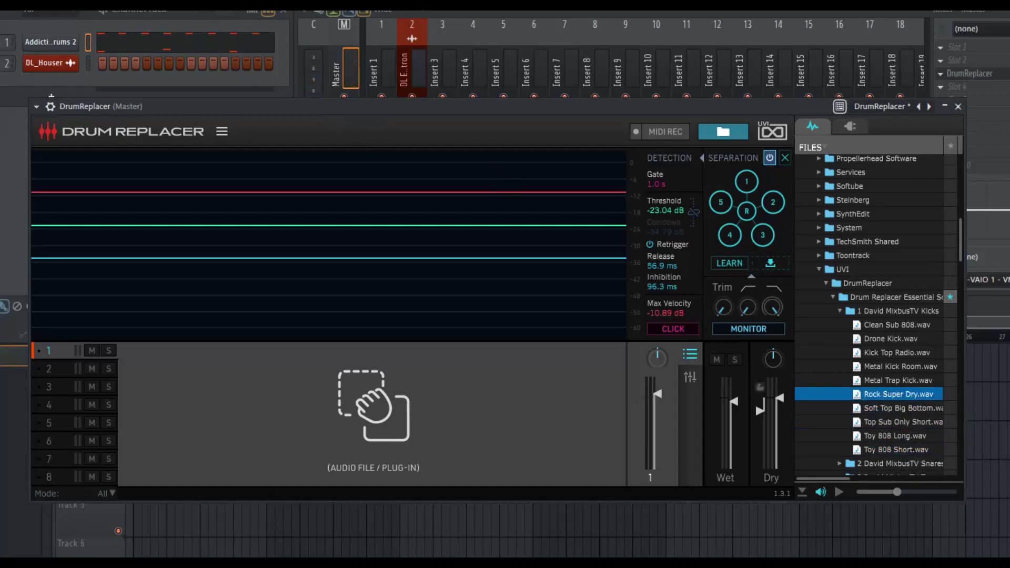
Step: Play the pattern with Monitor enabled and toggle the separated audio components to hear them in different combinations
key("space")
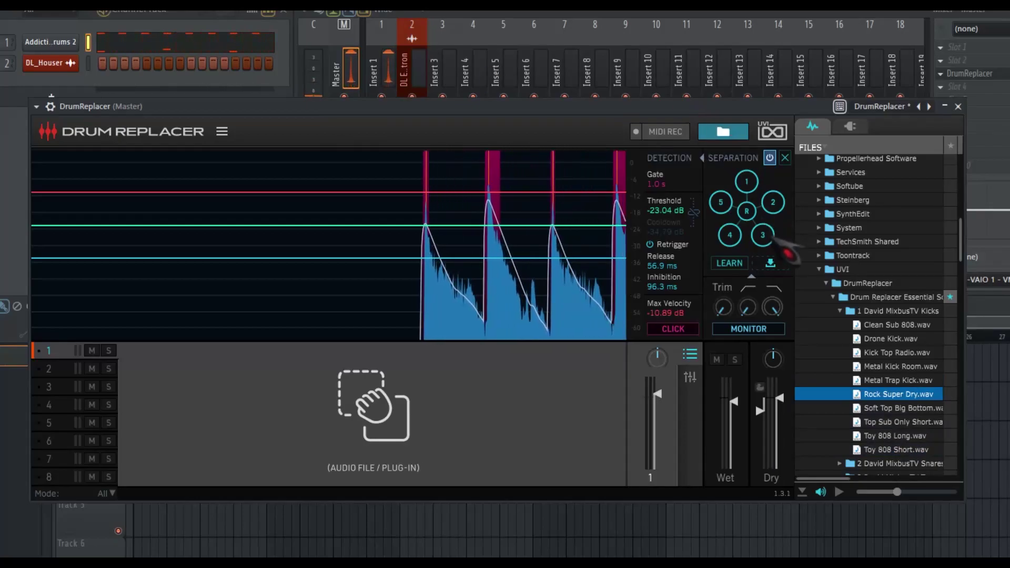
left_click(749, 329)
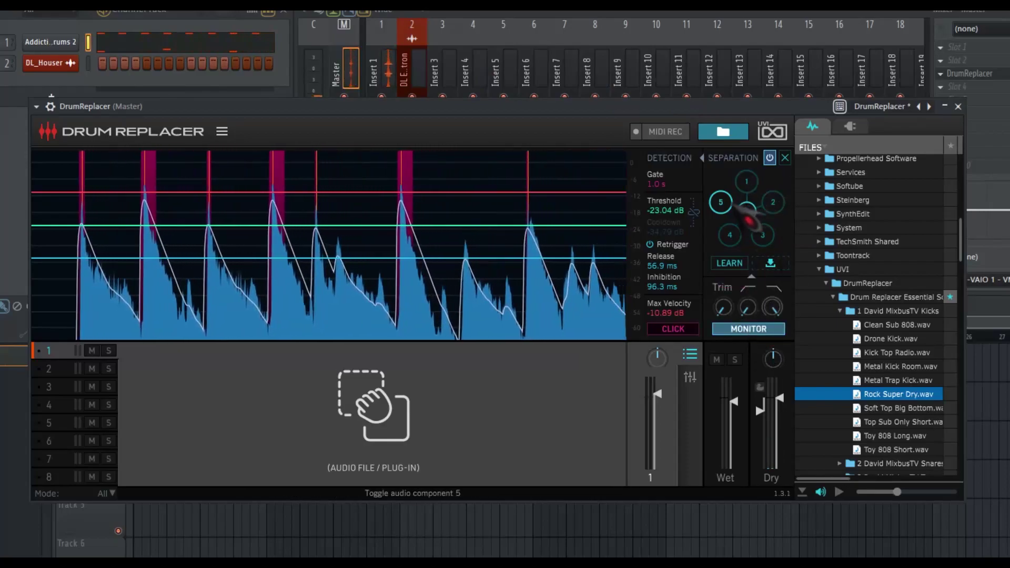
left_click(785, 218)
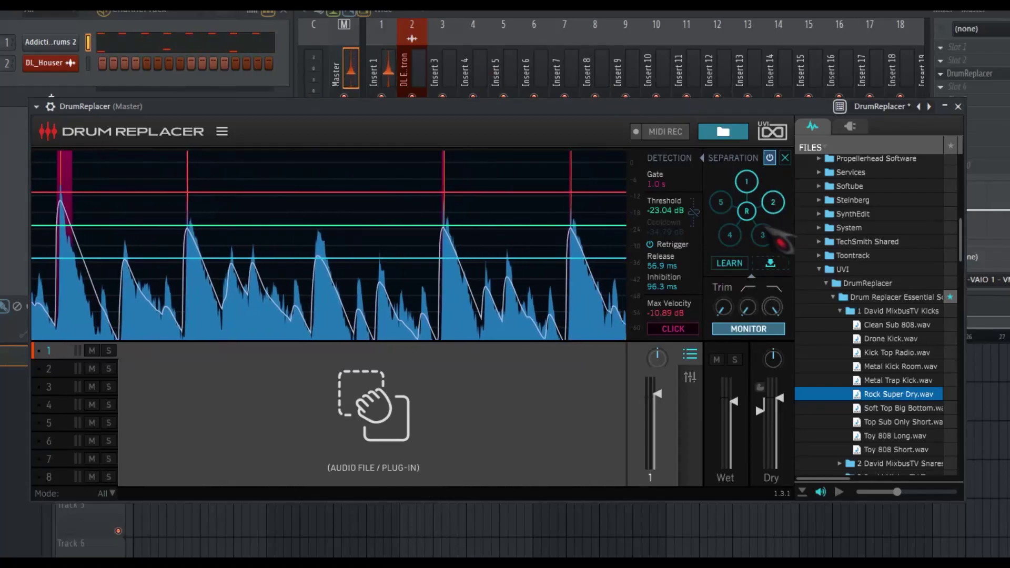
left_click(730, 235)
left_click(722, 203)
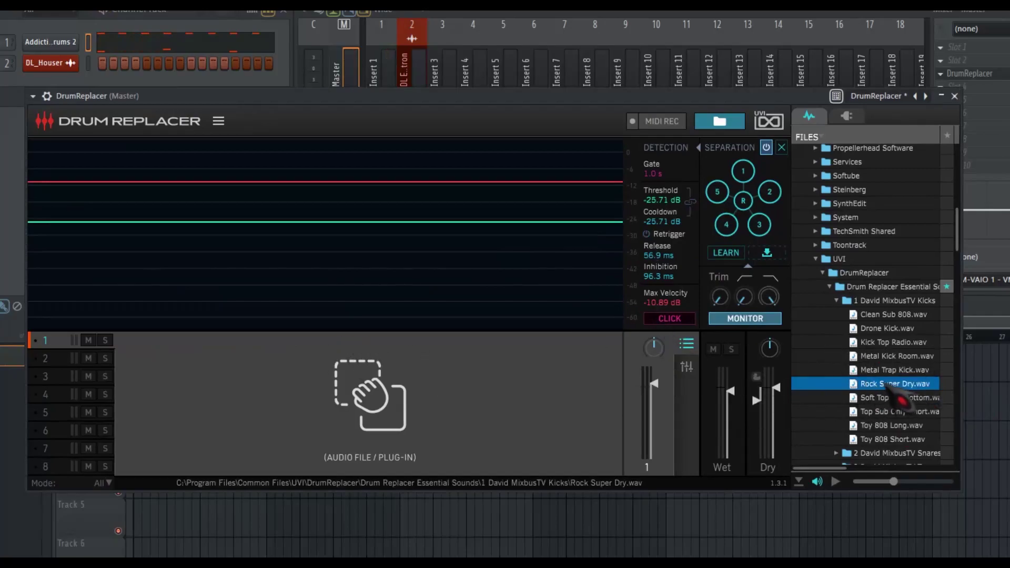
Step: Load the Rock Super Dry.wav kick into track 1, emptying the slot and reloading the sample twice
left_click_drag(875, 388, 421, 430)
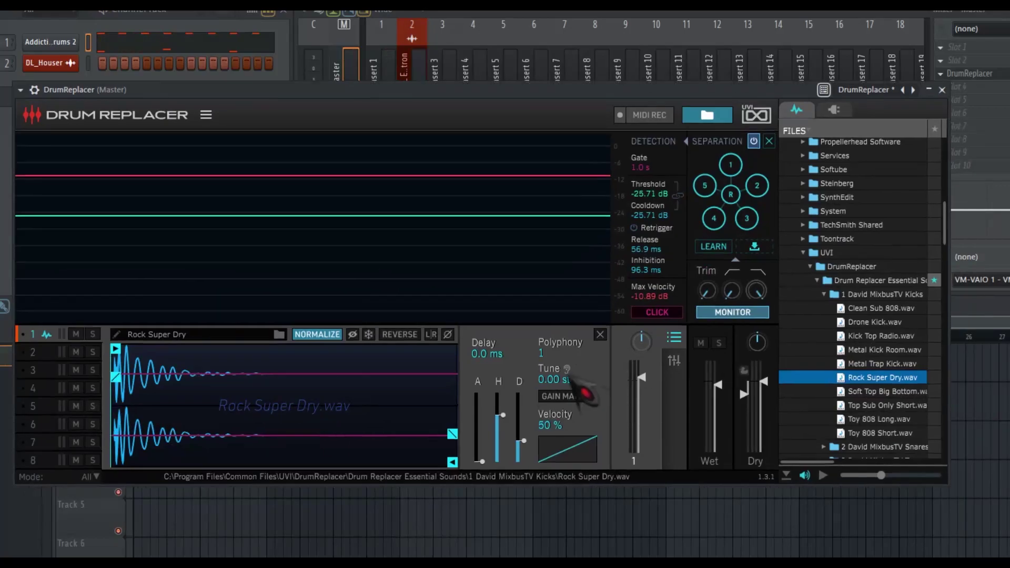
left_click(600, 334)
left_click_drag(884, 378, 363, 379)
left_click_drag(435, 416, 377, 406)
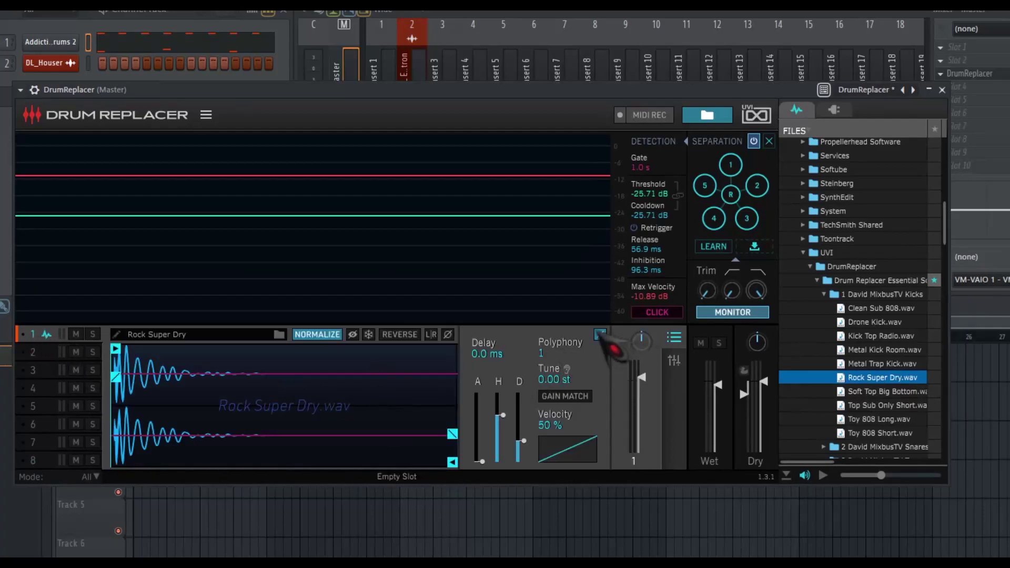
left_click(600, 334)
left_click_drag(883, 378, 58, 342)
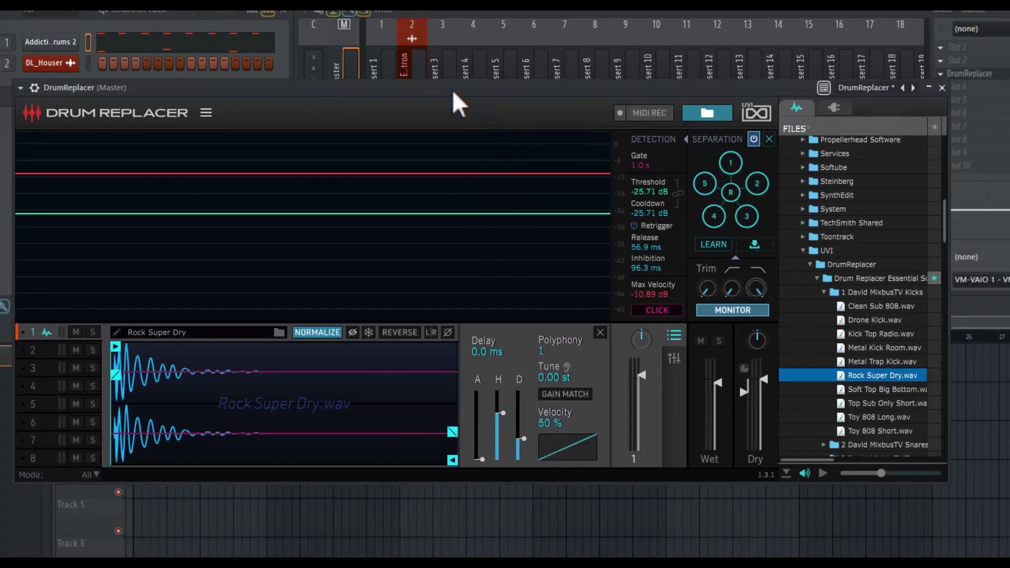
Step: Lower the detection threshold to -32.02 dB while the pattern plays and turn off Monitor
key("space")
mouse_move(556, 211)
left_mouse_down()
mouse_move(555, 243)
mouse_move(554, 229)
left_mouse_up()
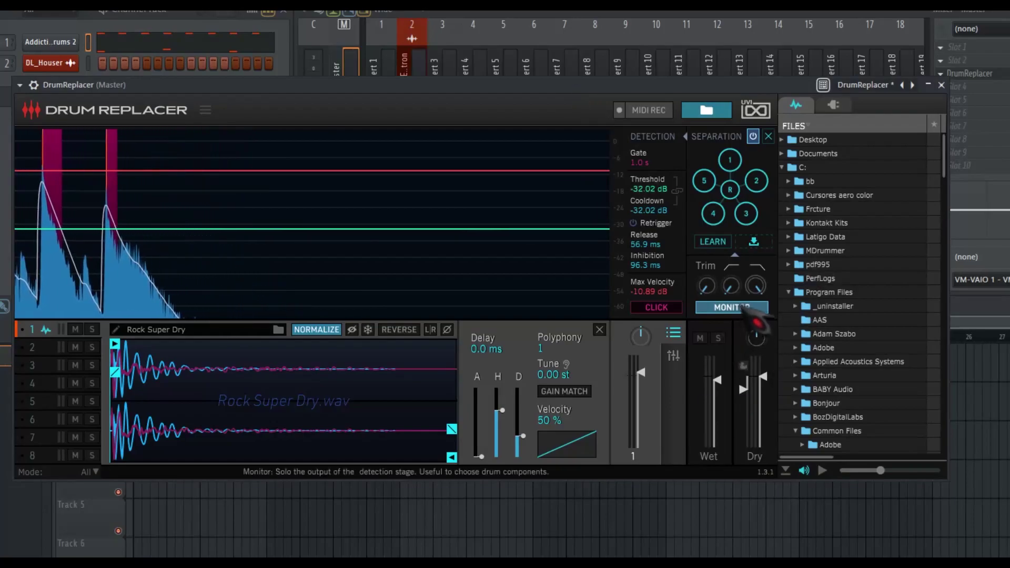
left_click(747, 308)
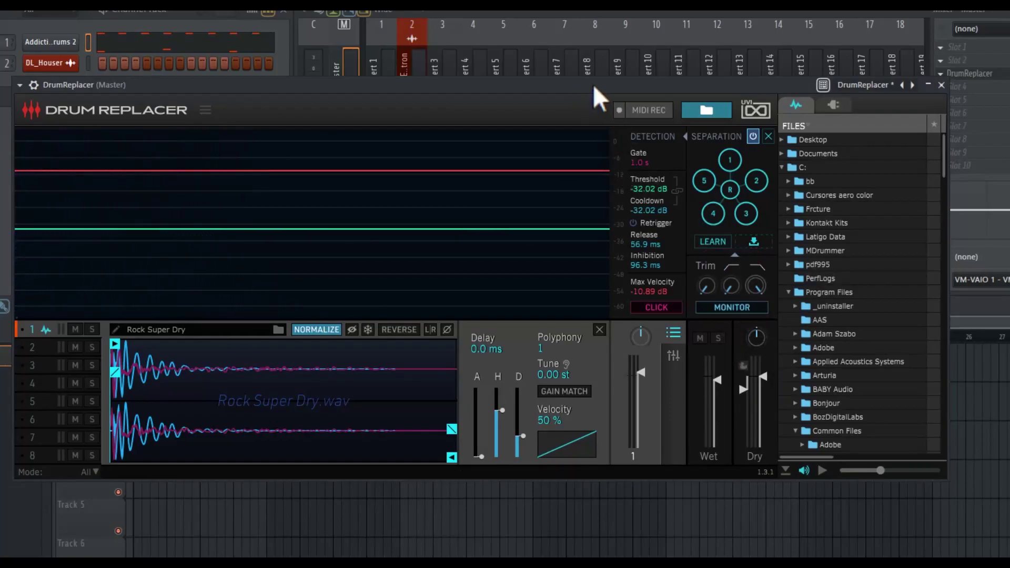
Step: Enable Gain Match for the Rock Super Dry sample and set the detection threshold to -27.23 dB during playback
left_click_drag(598, 90, 591, 84)
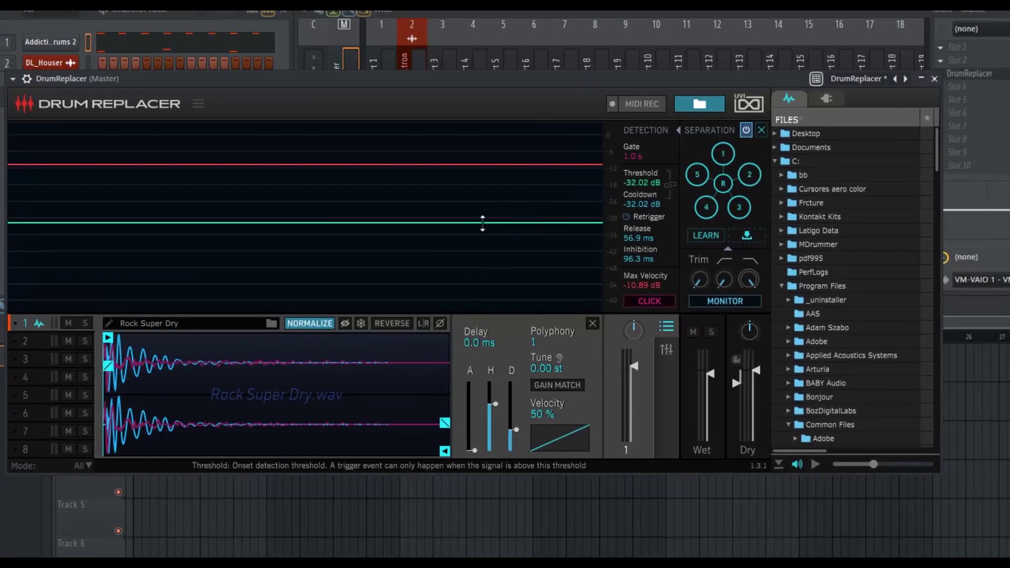
left_click_drag(561, 78, 559, 77)
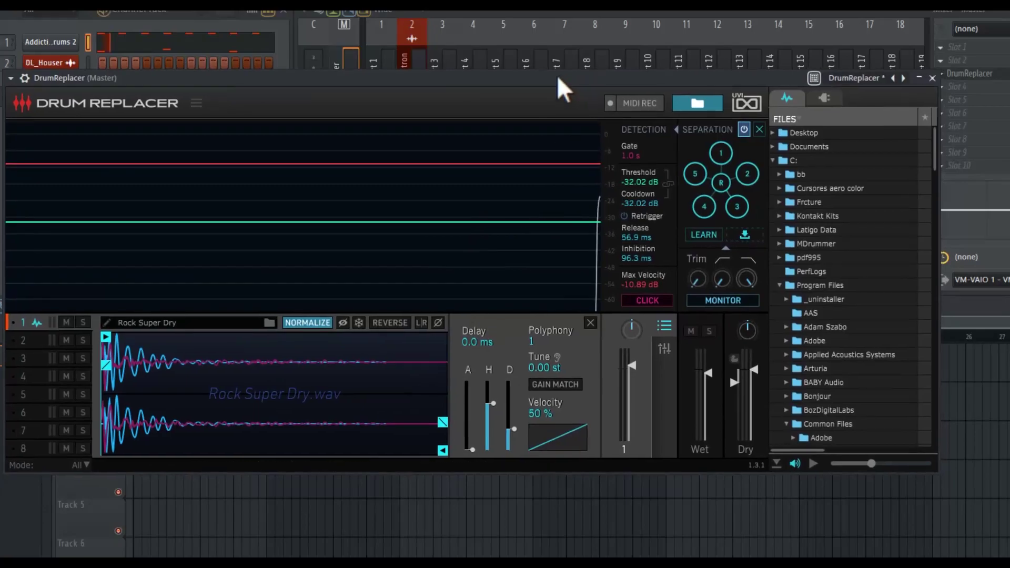
left_click_drag(533, 221, 536, 199)
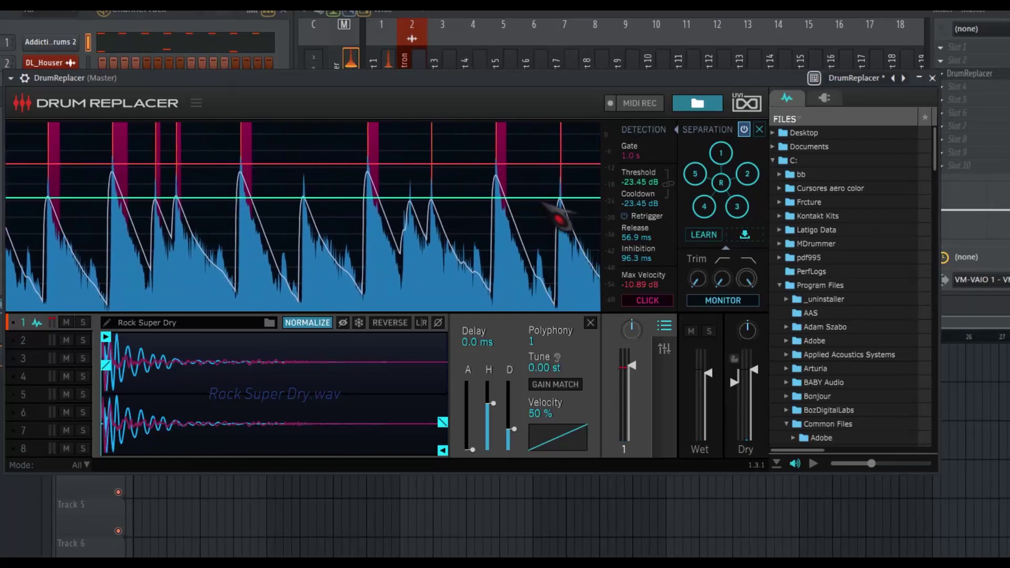
left_click(573, 384)
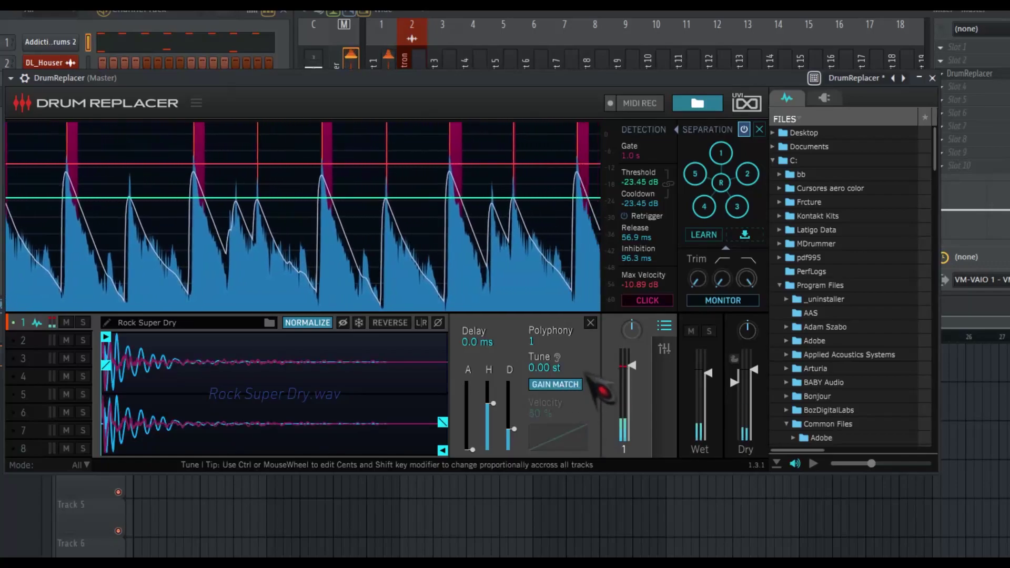
left_click_drag(519, 199, 515, 207)
left_click_drag(625, 79, 601, 80)
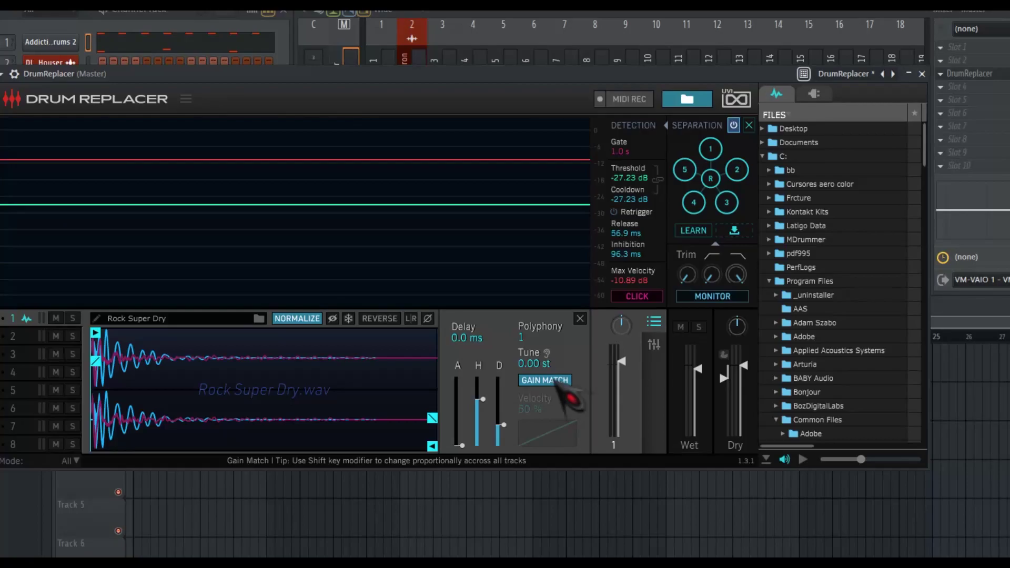
Step: Turn Gain Match off to bring back the Velocity setting of track 1, and enable it again
left_click(558, 383)
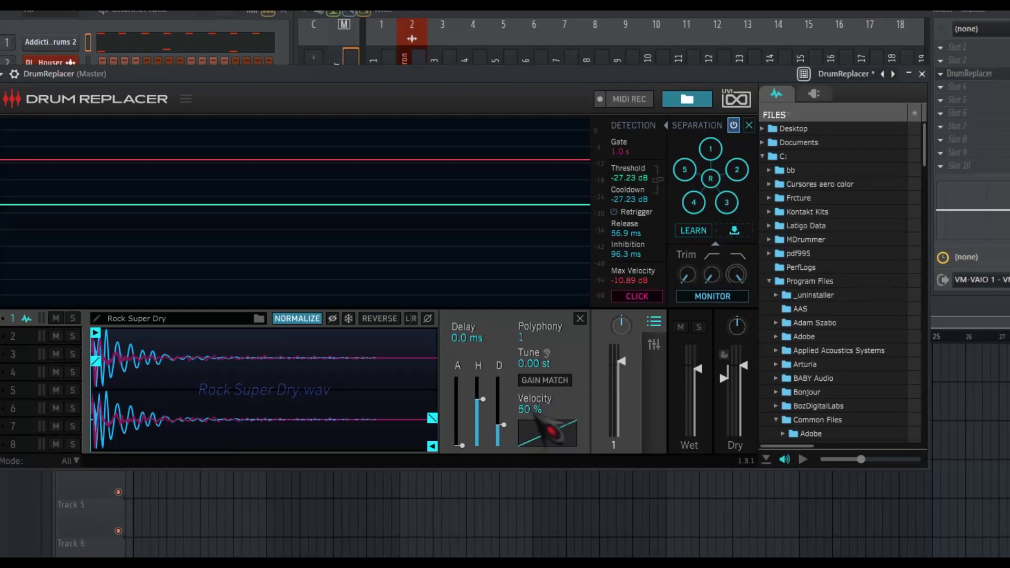
left_click(553, 381)
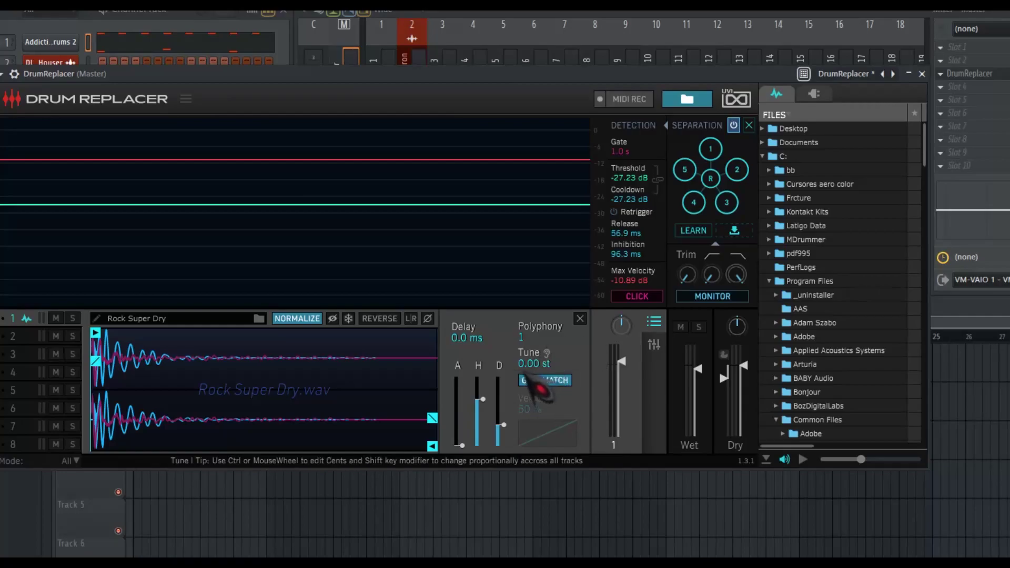
mouse_move(461, 398)
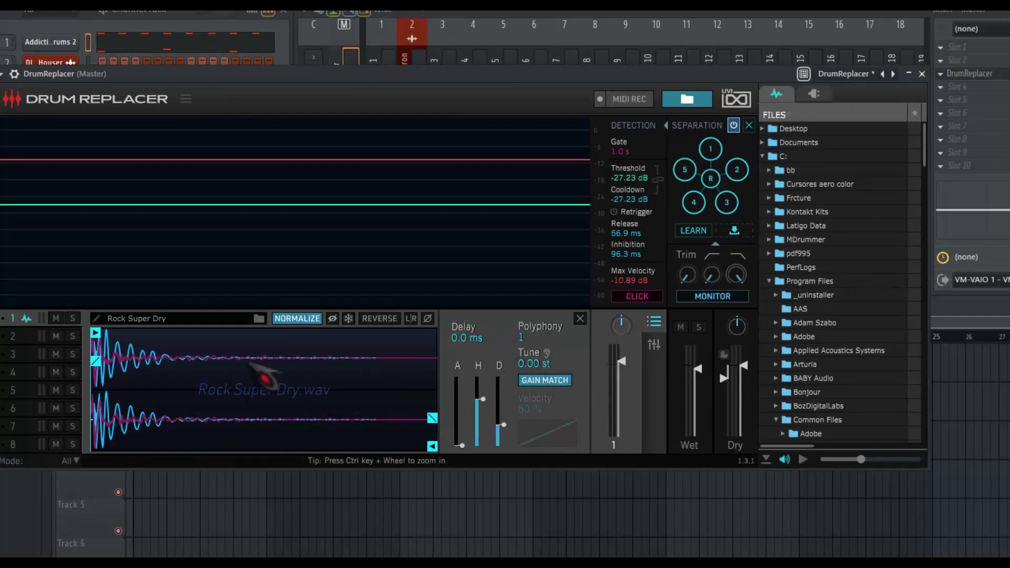
Step: Try the attack, hold and decay envelope of the track 1 kick during playback and raise the hold to its maximum
left_click_drag(498, 72, 493, 75)
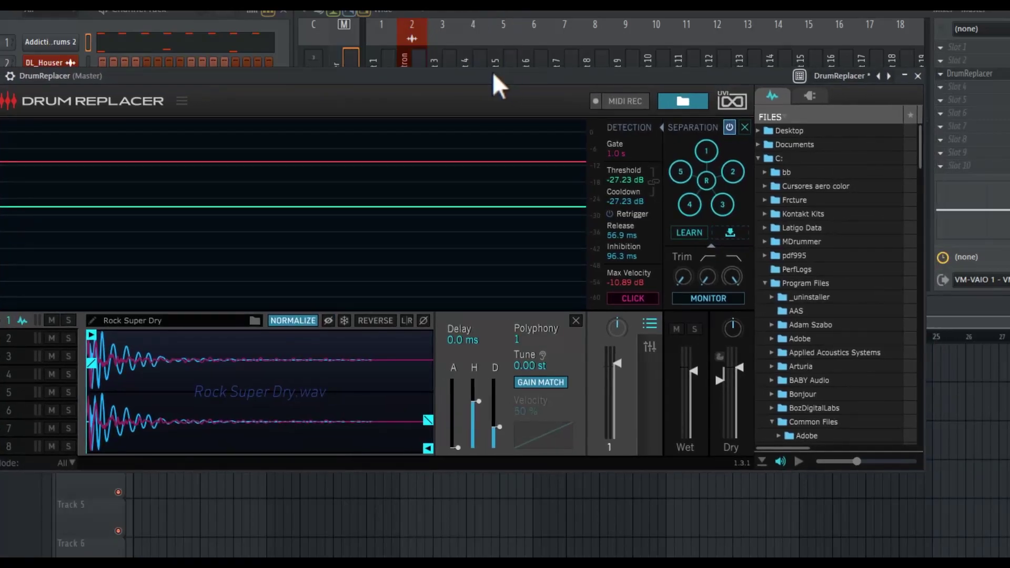
left_click_drag(490, 75, 490, 66)
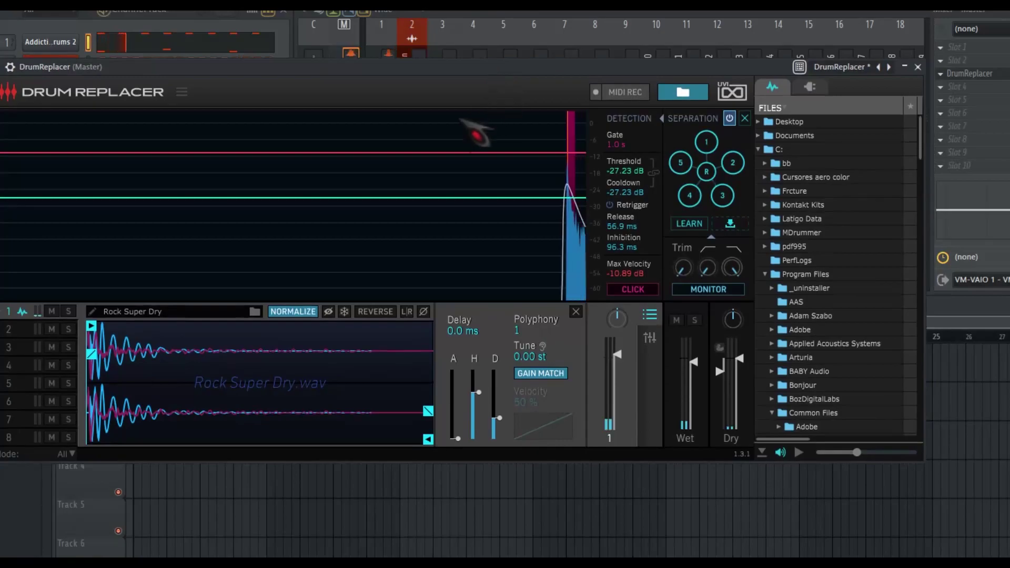
mouse_move(459, 438)
left_mouse_down()
mouse_move(459, 408)
mouse_move(459, 438)
left_mouse_up()
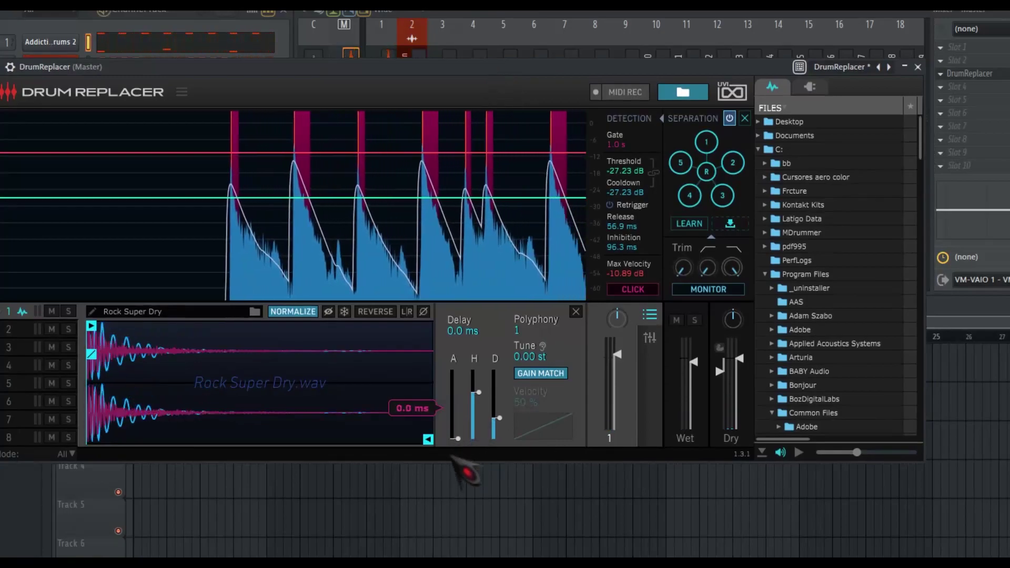
left_click_drag(479, 404, 510, 429)
double_click(479, 425)
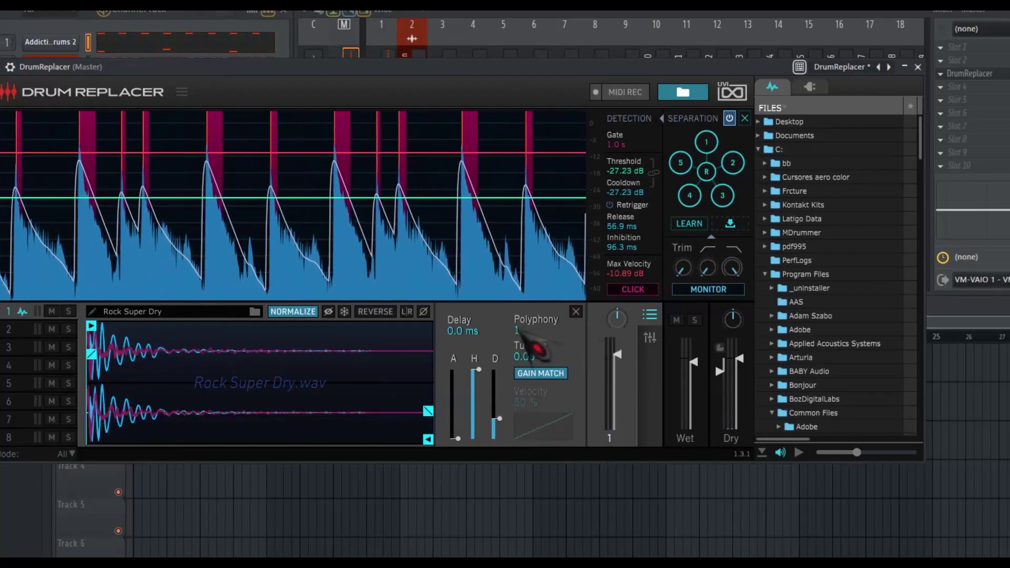
Step: Try positive and negative trigger delays on track 1, including -8.4 ms, and reset the delay to 0 ms
left_click_drag(463, 332, 476, 337)
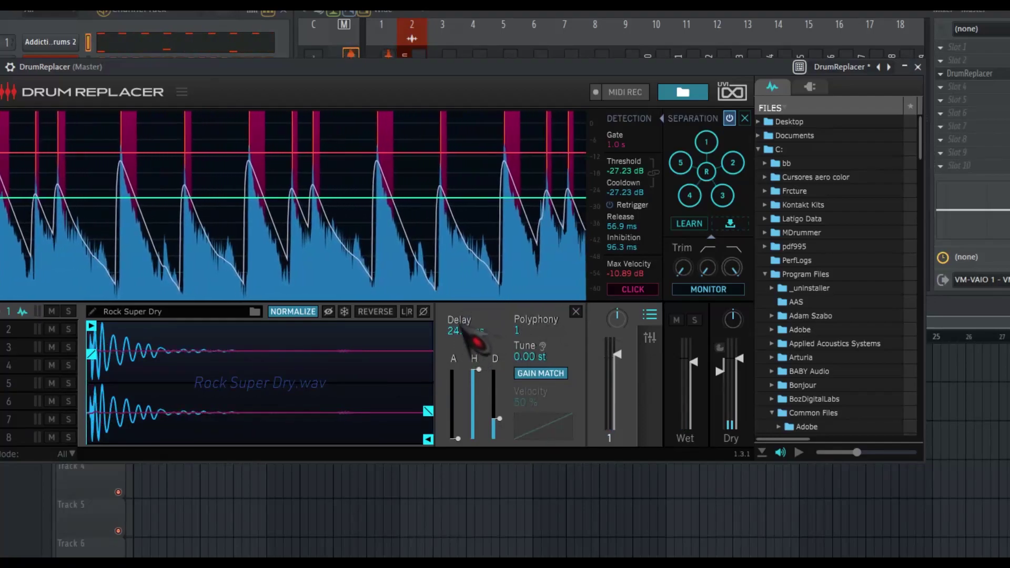
mouse_move(474, 346)
left_mouse_down()
mouse_move(472, 403)
mouse_move(468, 358)
left_mouse_up()
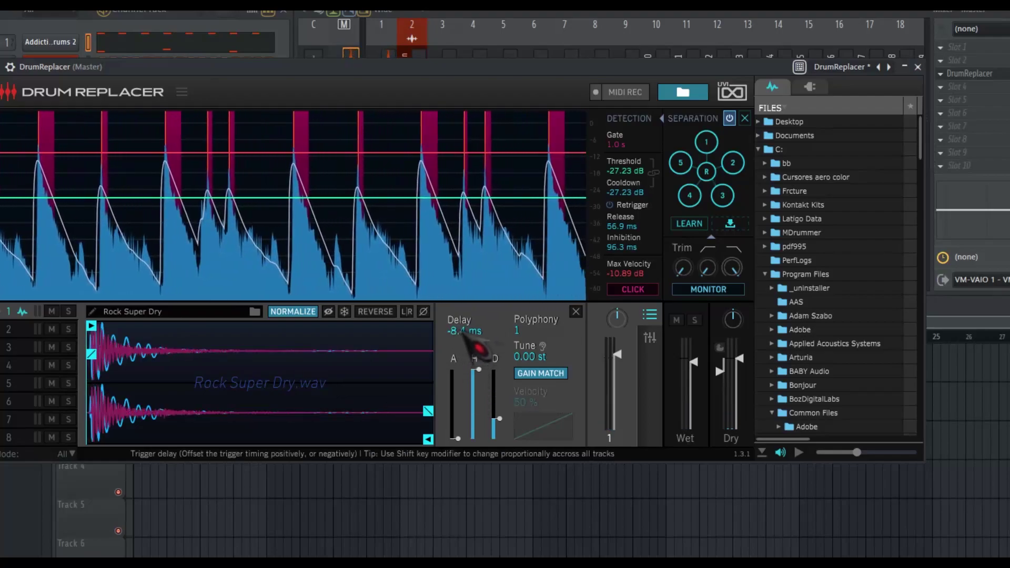
double_click(470, 337)
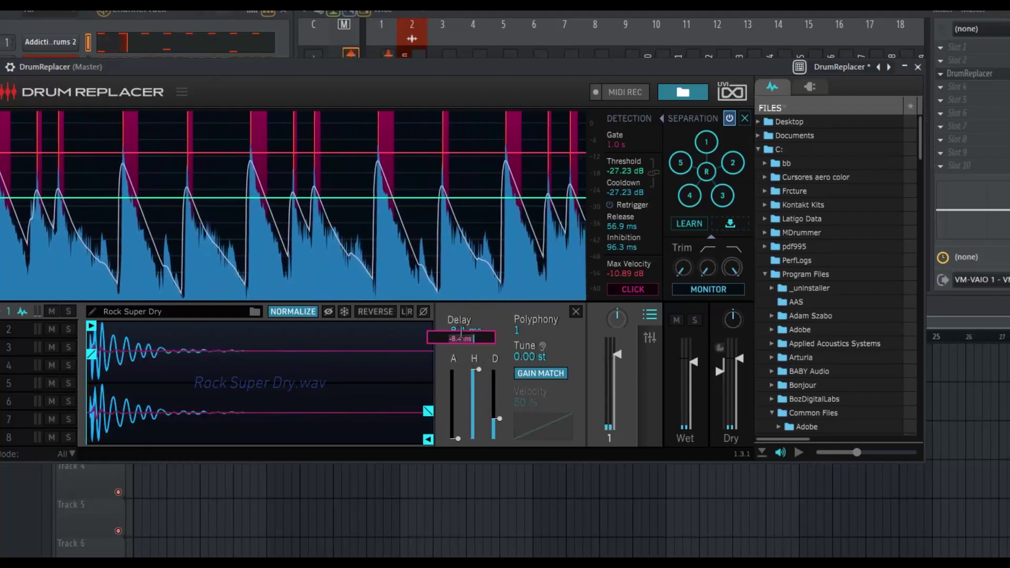
type("0")
key("Return")
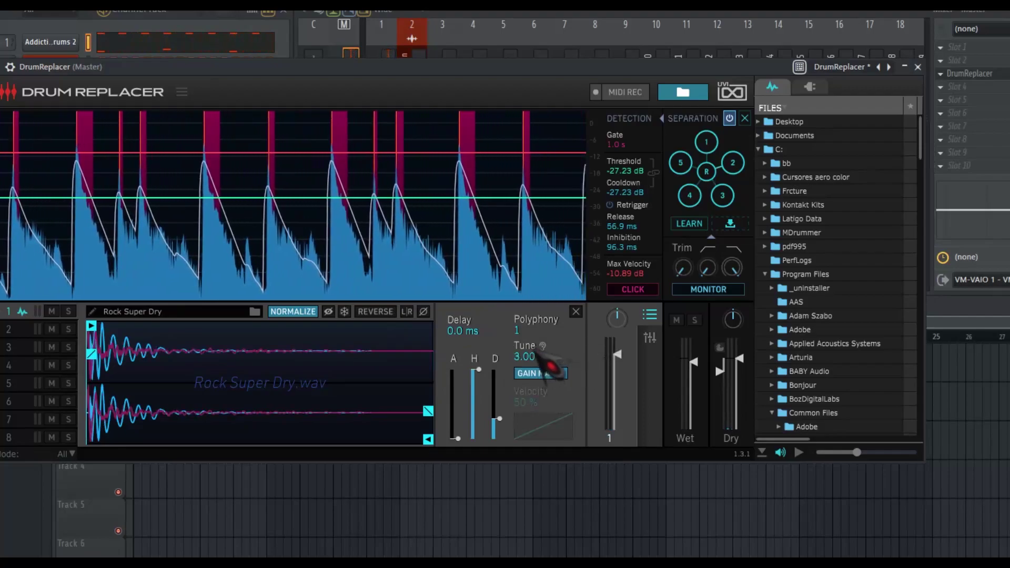
Step: Tune the Rock Super Dry kick down to -12.00 st and open its tune value for editing
left_click_drag(553, 356, 537, 426)
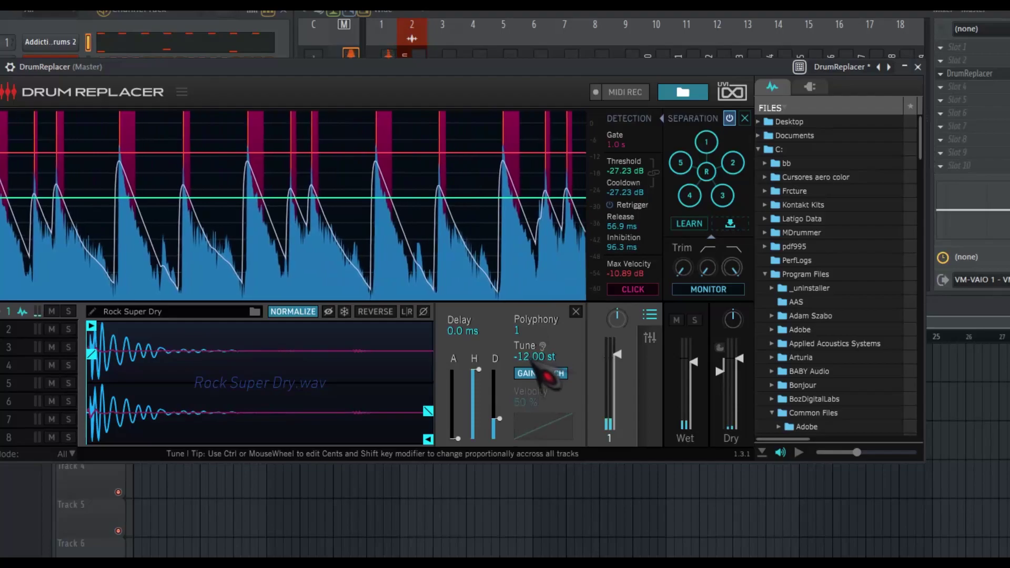
double_click(547, 371)
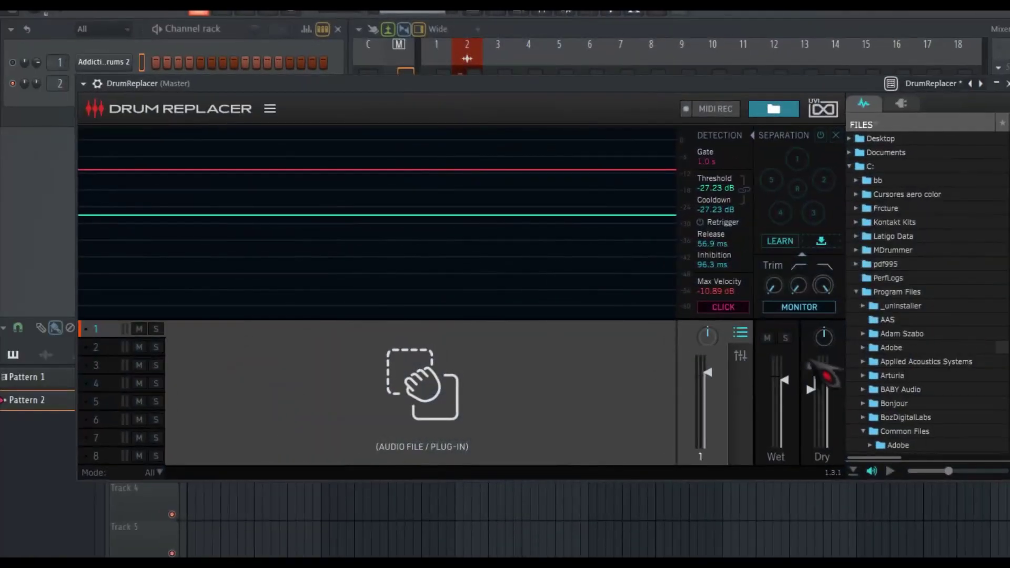
Step: Move the Drum Replacer window aside to uncover the channel rack, the pattern list and the first playlist track
left_click_drag(400, 85, 532, 61)
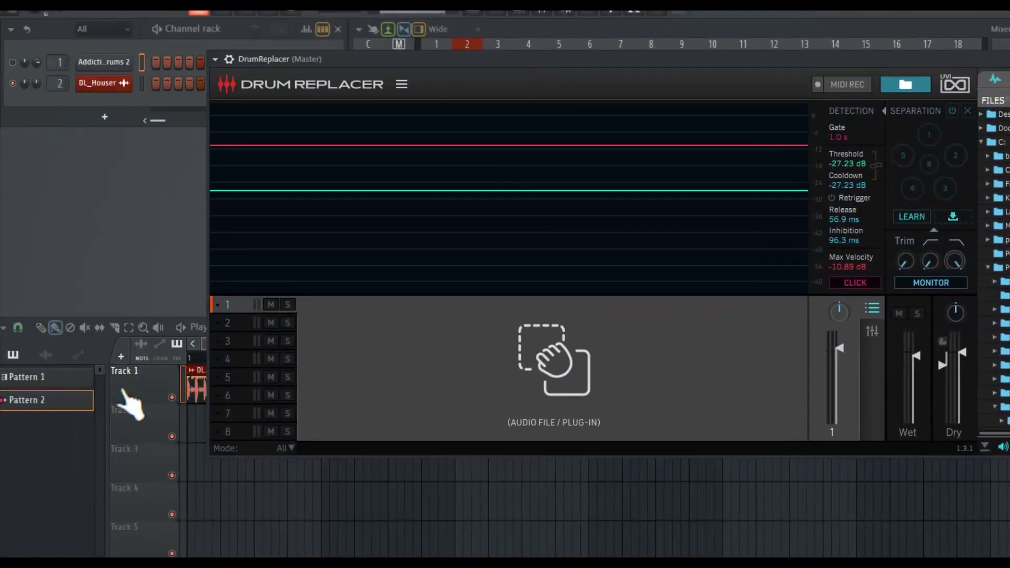
Step: Select the DL_Houser audio channel and play its drum loop through Drum Replacer
left_click(110, 100)
left_click(106, 82)
left_click(107, 86)
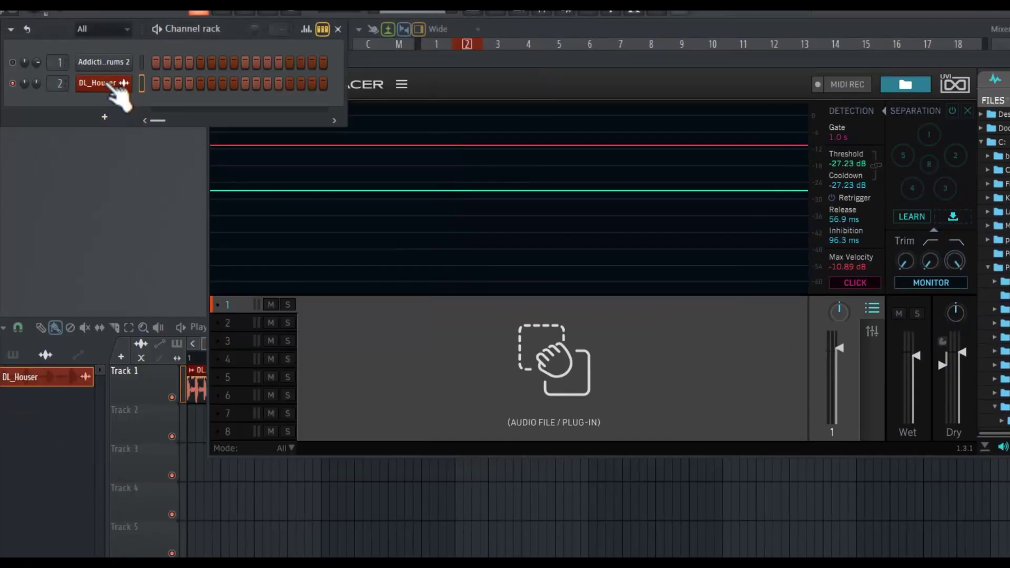
left_click_drag(423, 76, 387, 82)
key("space")
Step: Learn the separation of the playing DL_Houser loop into its components and stop playback
left_click_drag(496, 59, 376, 89)
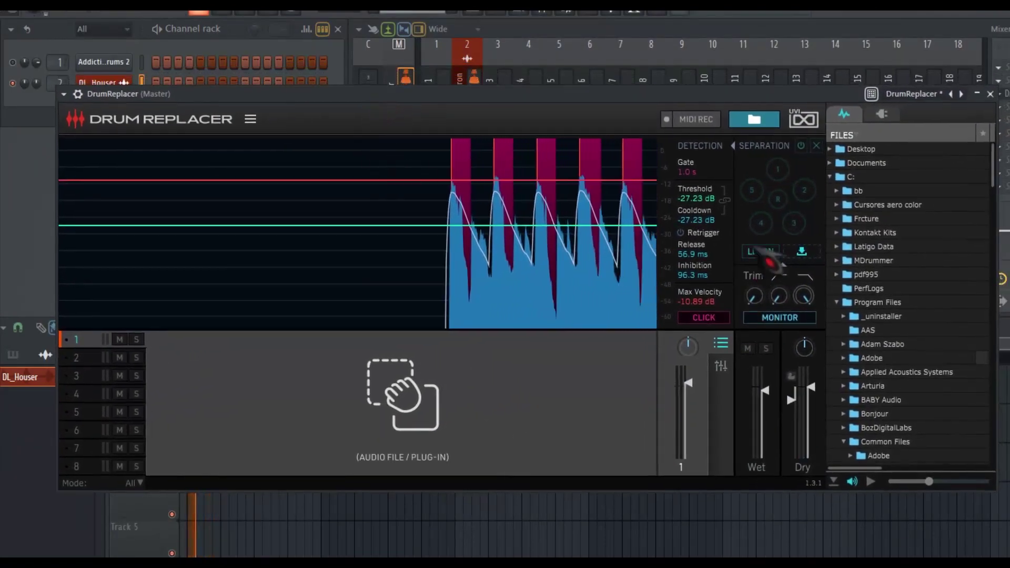
left_click_drag(548, 97, 551, 126)
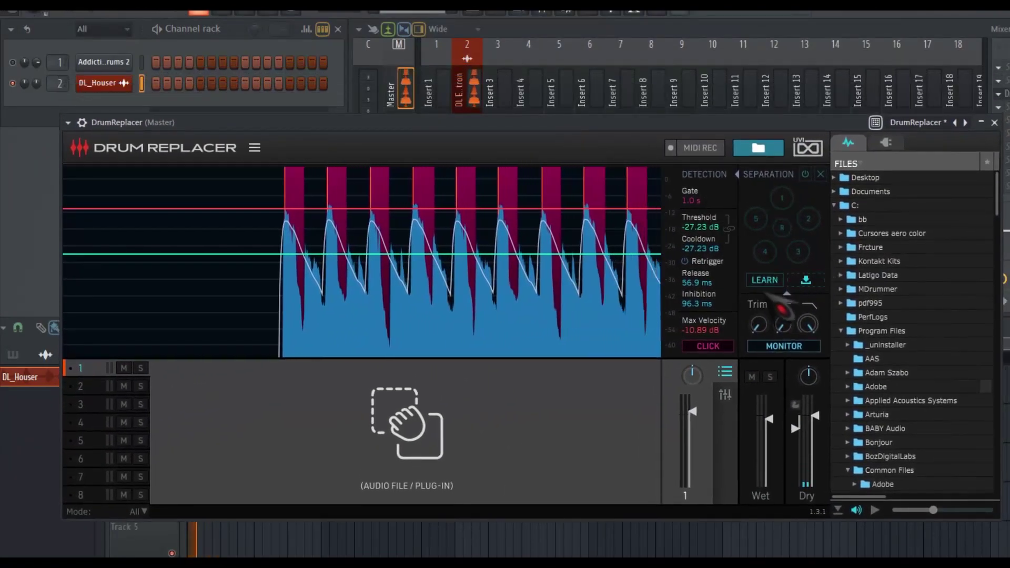
left_click(765, 280)
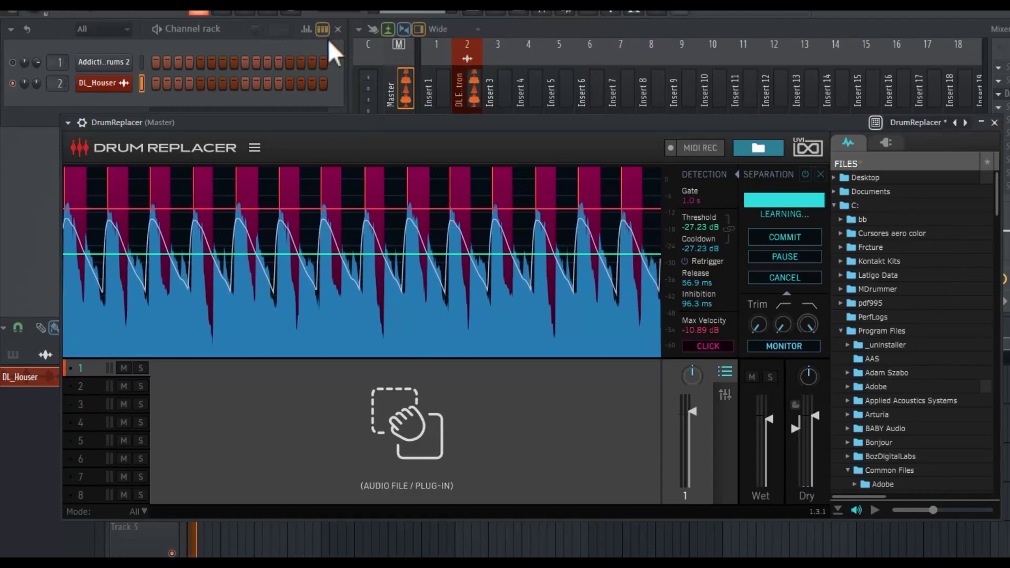
key("space")
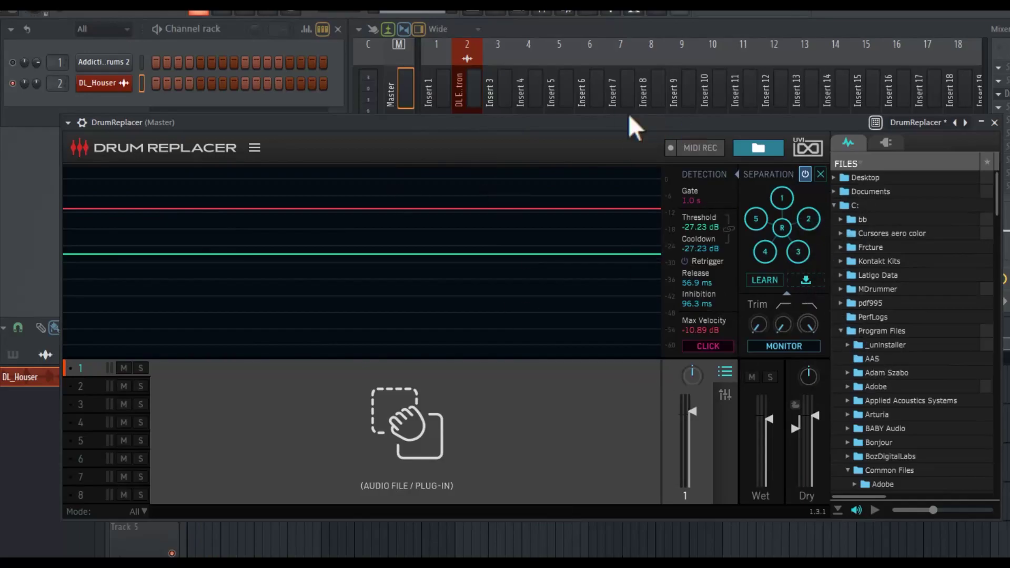
Step: Collapse the 1 David MixbusTV Kicks folder, expand 4 David MixbusTV Hats and select Lo Fi Plated.wav
left_click_drag(703, 124, 697, 118)
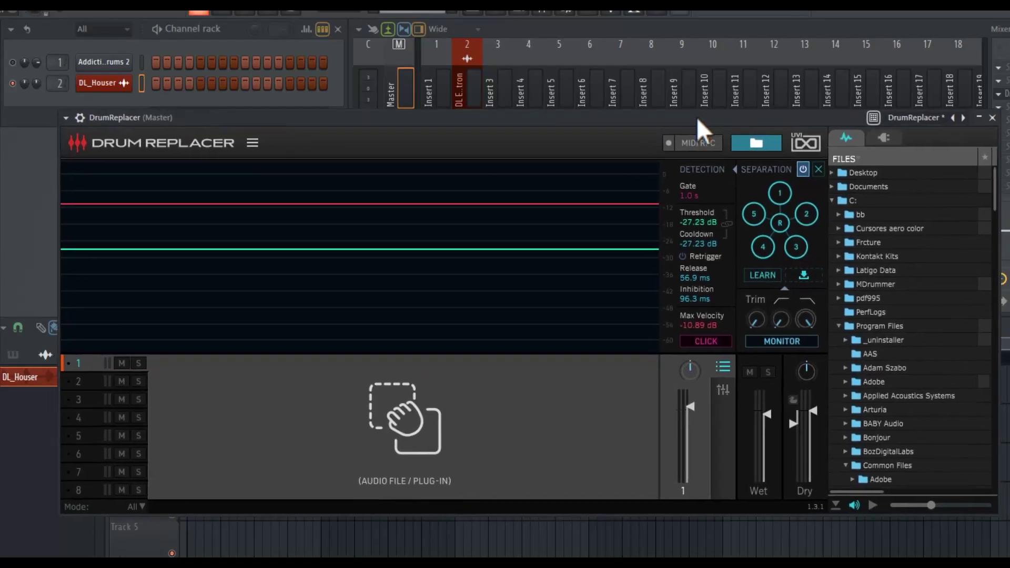
scroll(891, 421, "down", 15)
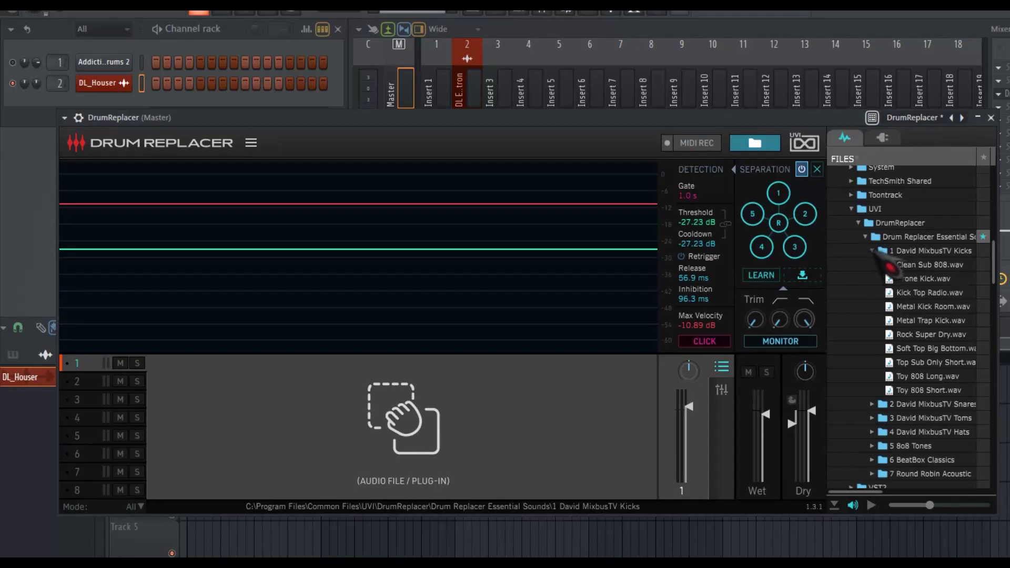
left_click(873, 251)
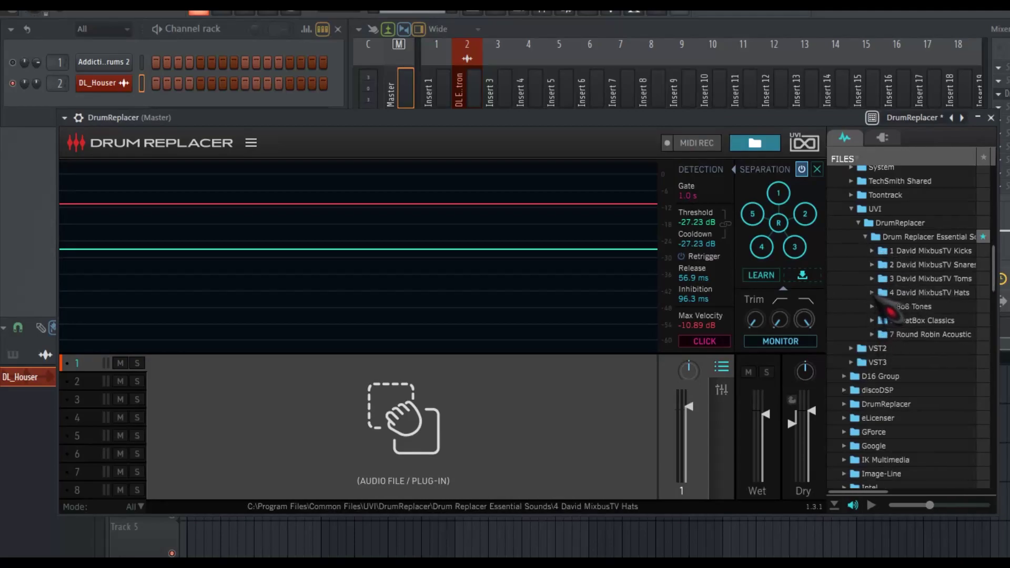
left_click(884, 292)
scroll(895, 295, "down", 2)
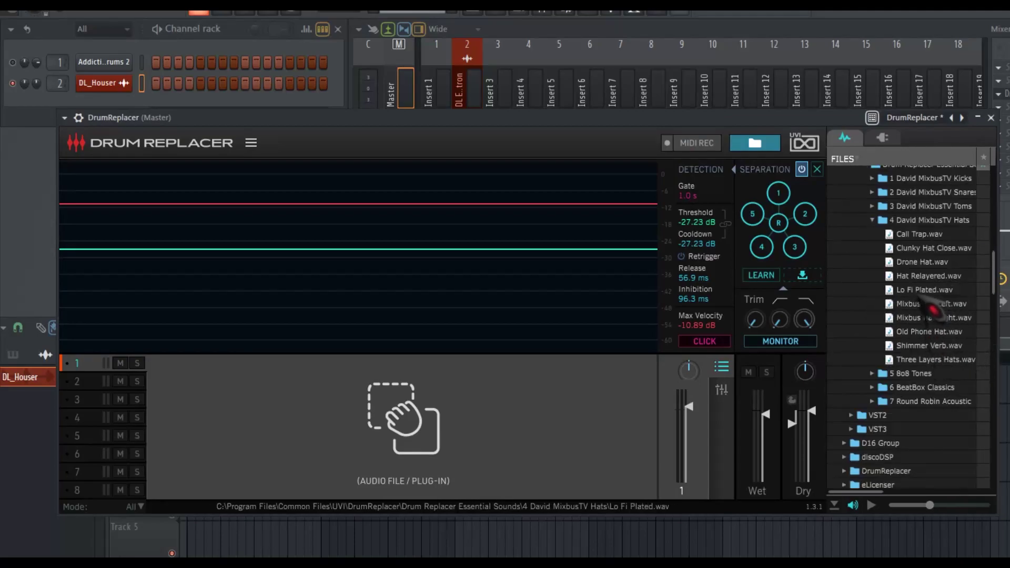
left_click(926, 290)
Step: Play the loop with monitoring on and audition individual separated components, including 5, 4 and 3
left_click_drag(635, 122, 626, 122)
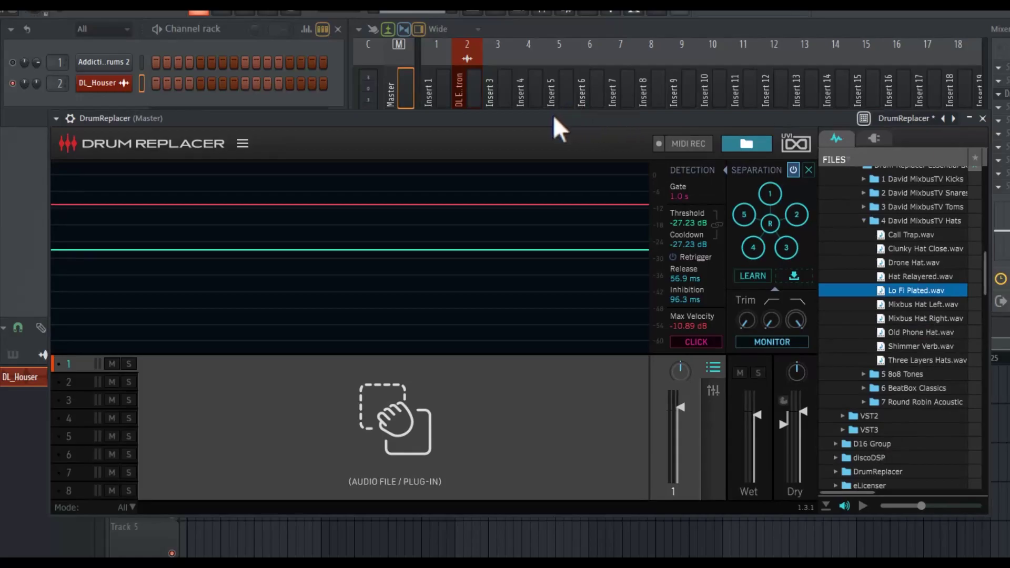
left_click_drag(555, 119, 551, 90)
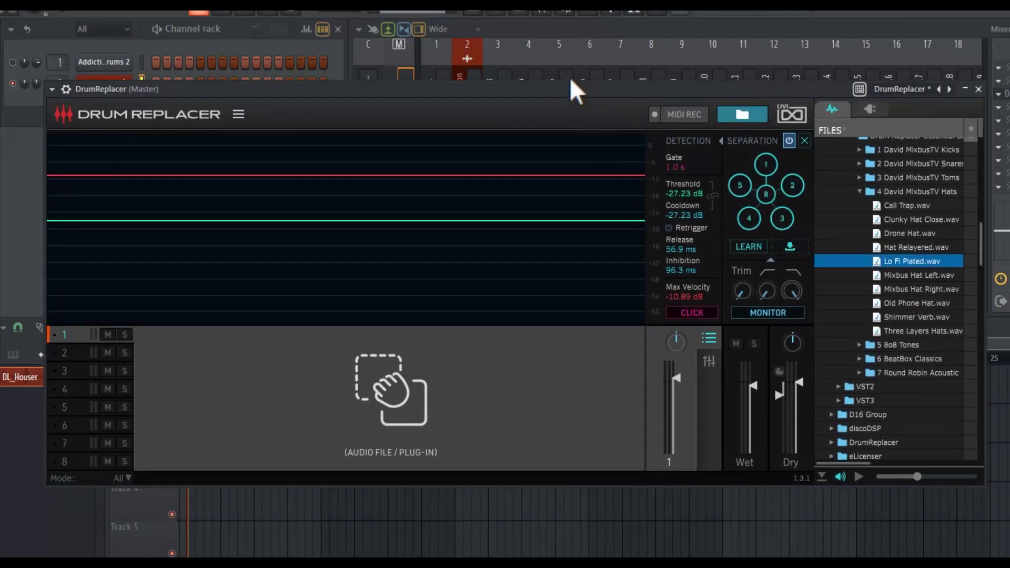
key("space")
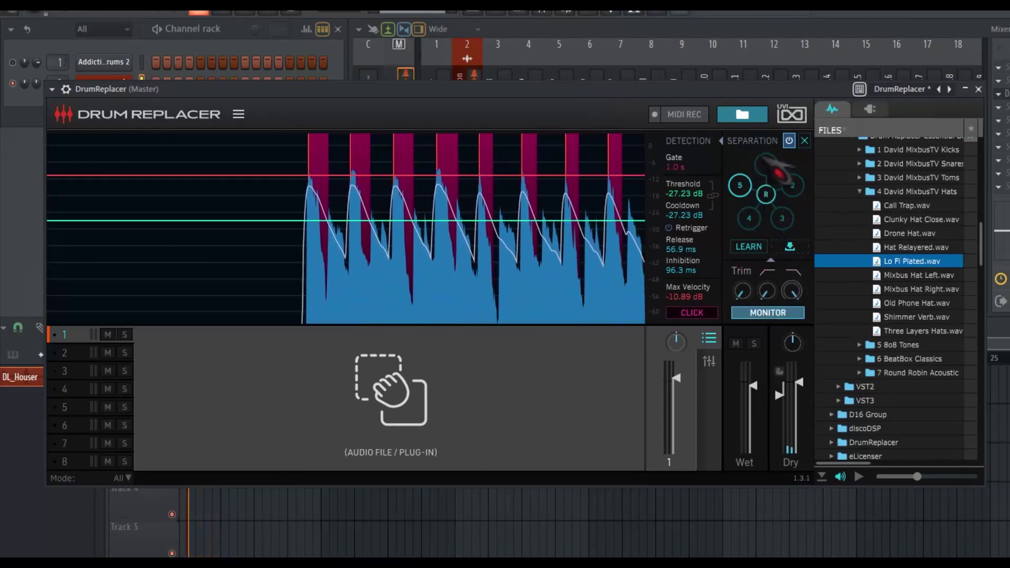
left_click(749, 219)
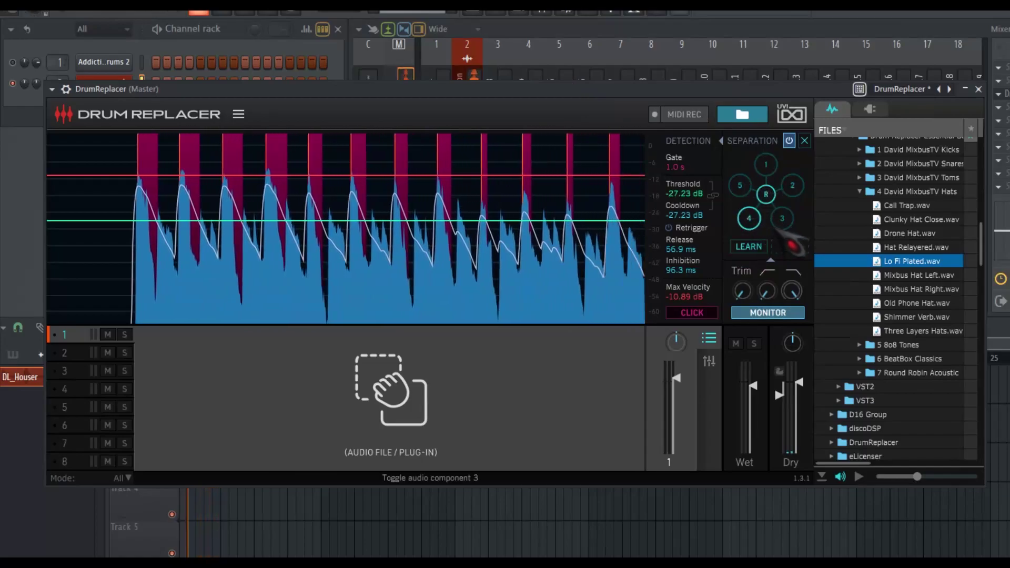
left_click(782, 220)
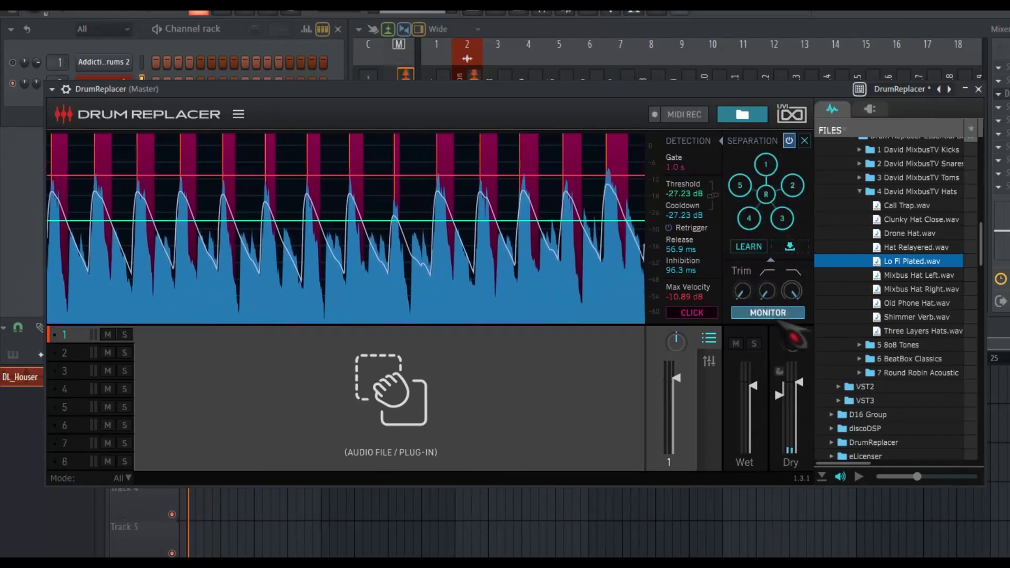
Step: Load Lo Fi Plated.wav onto track 2 with a -35.04 dB threshold and gain match enabled
left_click_drag(914, 274, 87, 357)
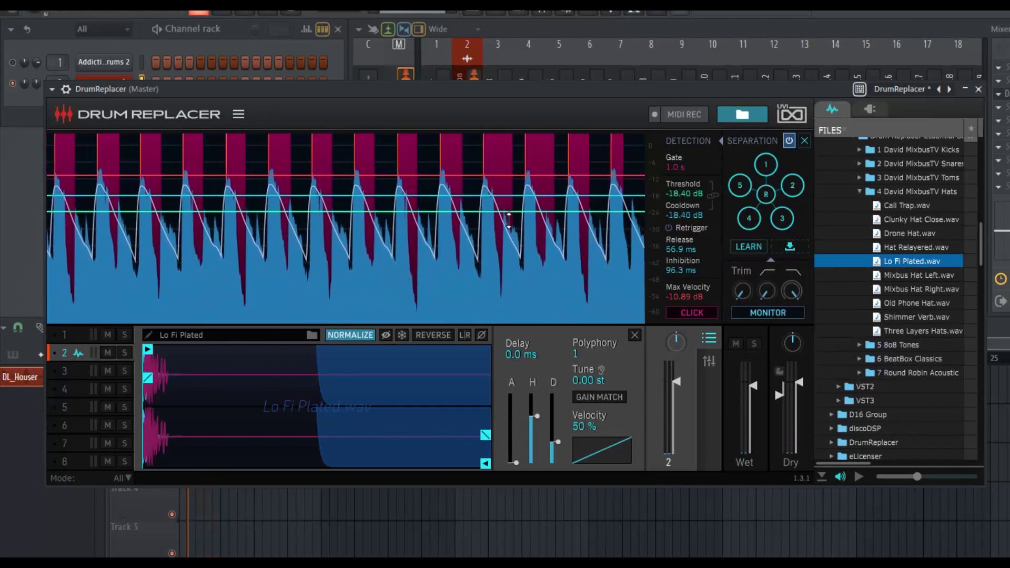
left_click(599, 397)
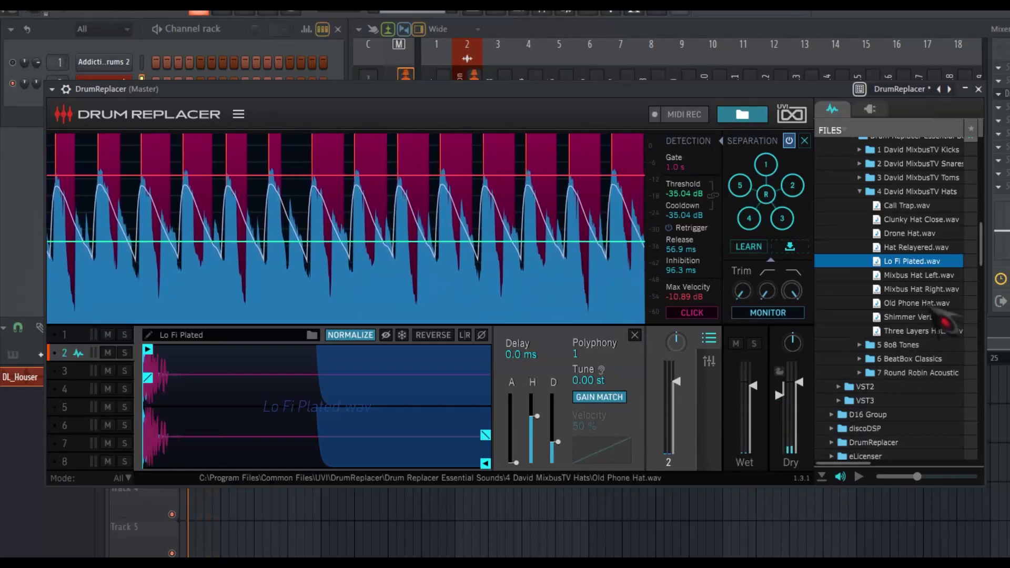
Step: Try Shimmer Verb, Three Layers Hats, Mixbus Hat Left and Mixbus Hat Right on track 2, and return to Lo Fi Plated.wav
left_click_drag(921, 318, 83, 355)
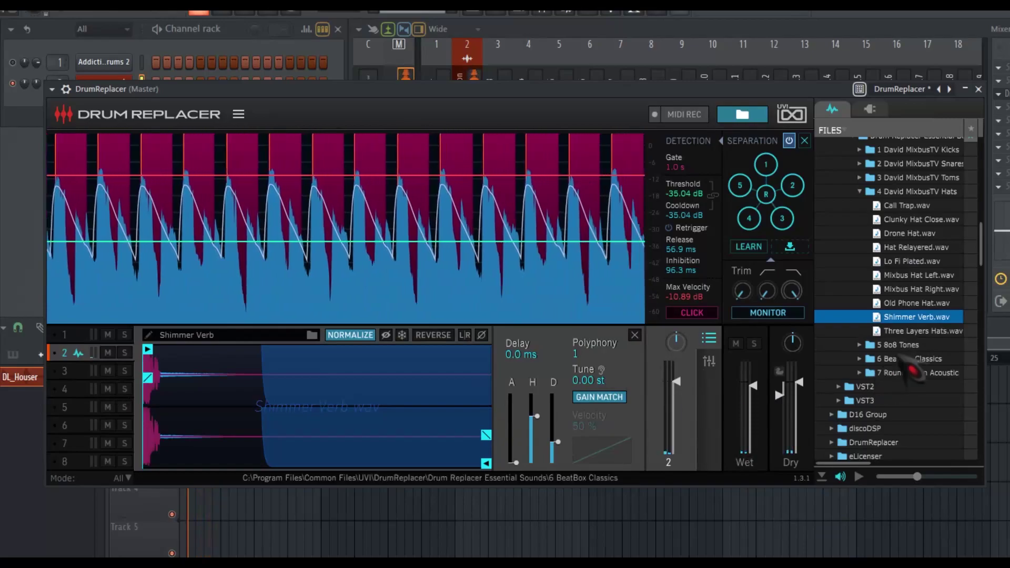
left_click_drag(924, 331, 74, 355)
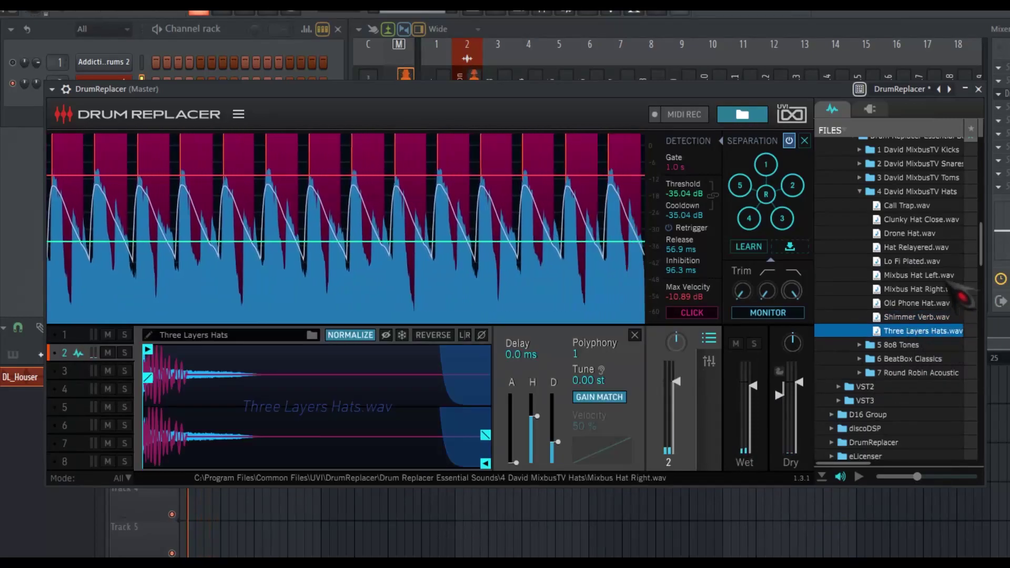
left_click_drag(920, 275, 78, 354)
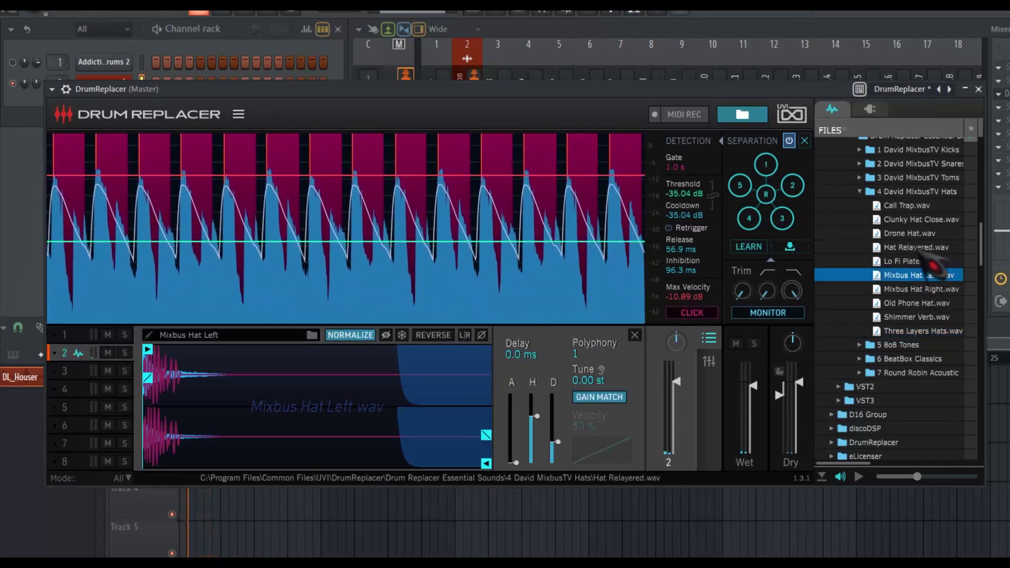
left_click_drag(916, 289, 78, 354)
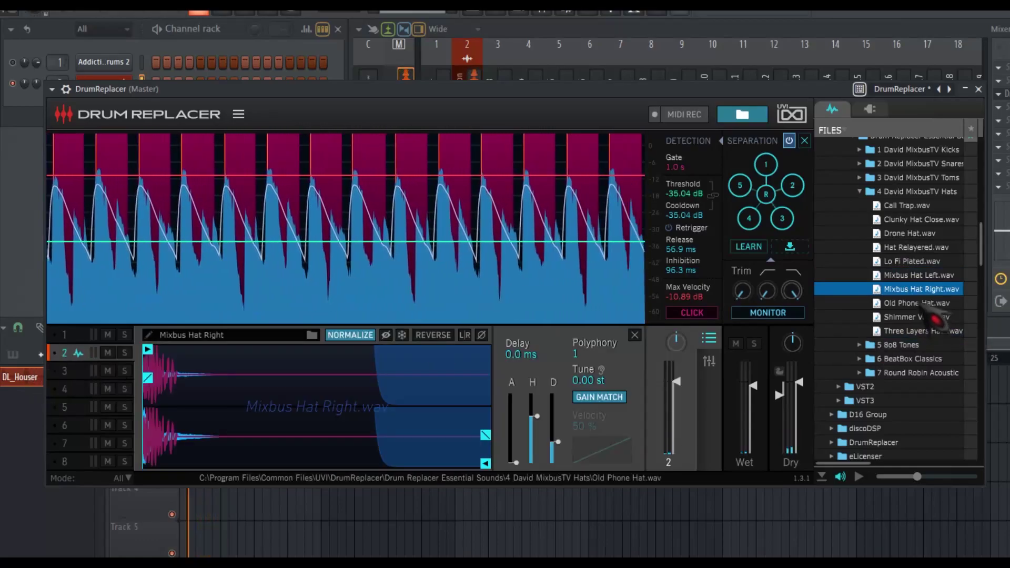
left_click_drag(920, 261, 73, 360)
Step: Lower the track 2 gain to -4.43 dB and try a trigger delay of 13.2 ms
mouse_move(678, 382)
left_mouse_down()
mouse_move(682, 395)
mouse_move(676, 388)
left_mouse_up()
left_click_drag(676, 342, 703, 368)
left_click_drag(520, 364, 533, 360)
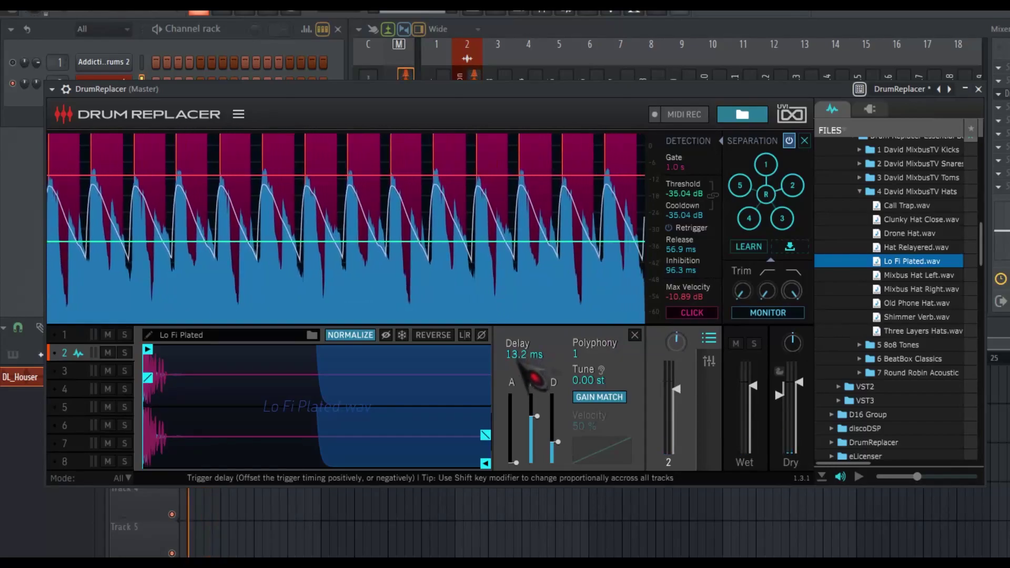
Step: Reshape the track 2 hat envelope with a 46.2 ms attack, shorter hold and longer decay, and set the trigger delay to -12.0 ms
left_click_drag(557, 459, 537, 442)
left_click_drag(535, 476, 534, 469)
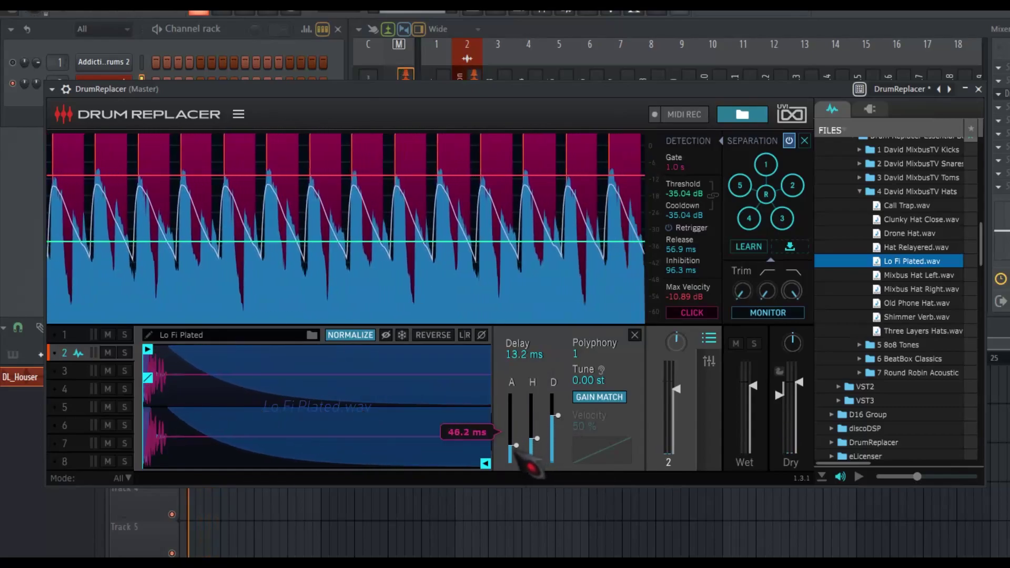
scroll(526, 392, "down", 3)
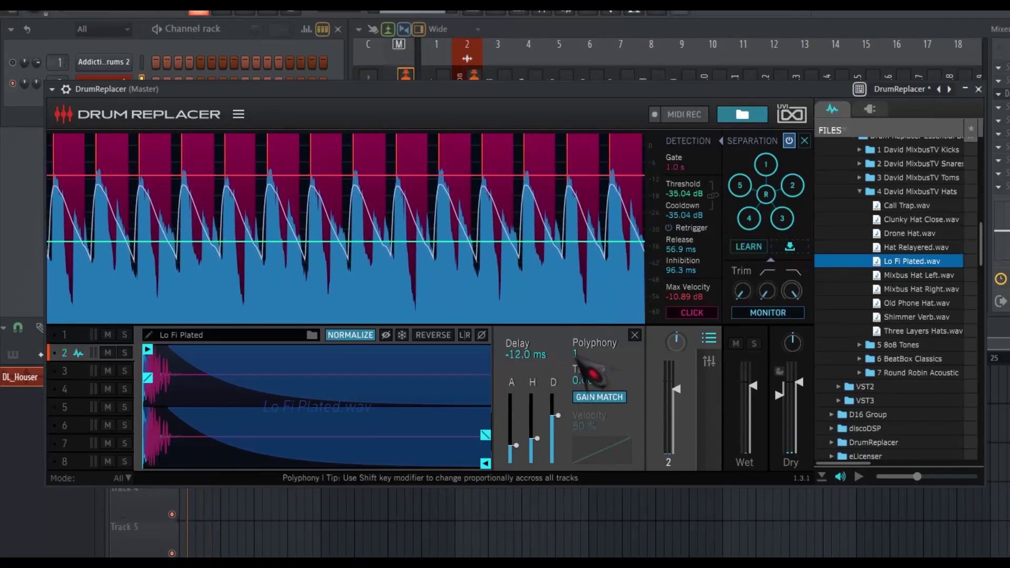
Step: Try tuning the Lo Fi Plated hat to 12.00 st and settle on 9.00 st
scroll(595, 380, "up", 6)
scroll(681, 411, "up", 3)
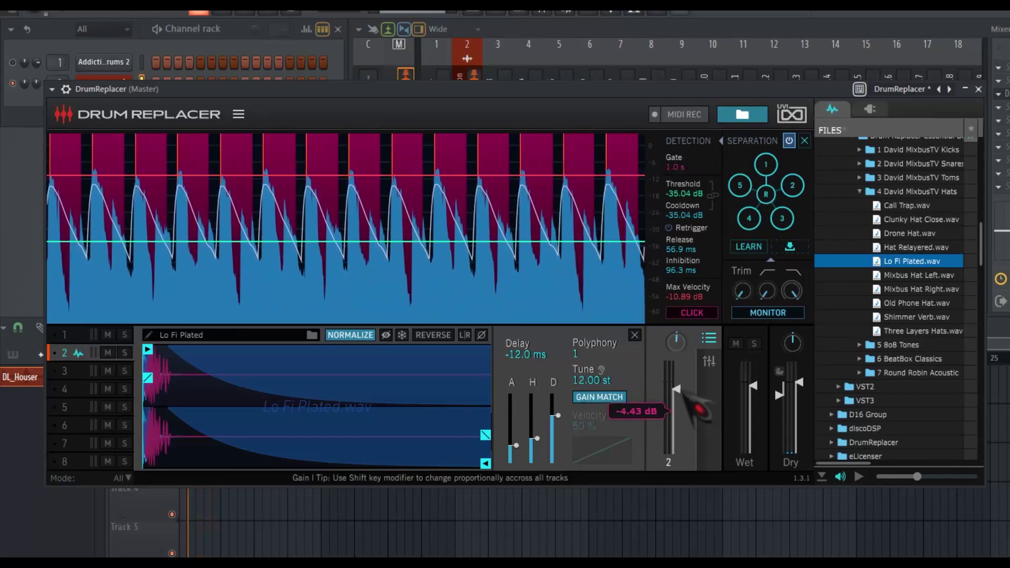
left_click_drag(600, 398, 621, 404)
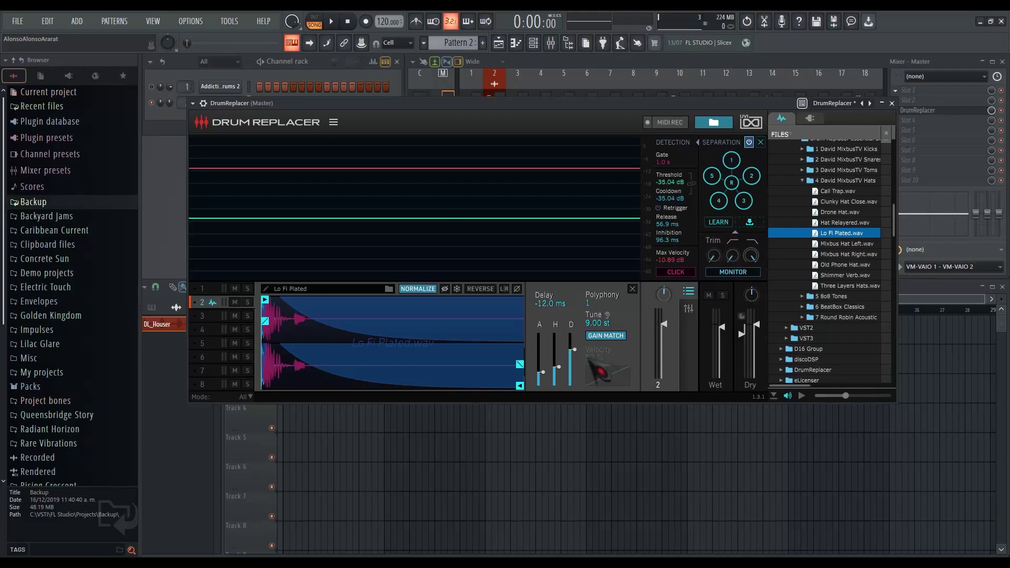
Step: Raise the detection high-pass filter to 74 Hz and lower the low-pass filter from its maximum
left_click_drag(731, 266, 729, 252)
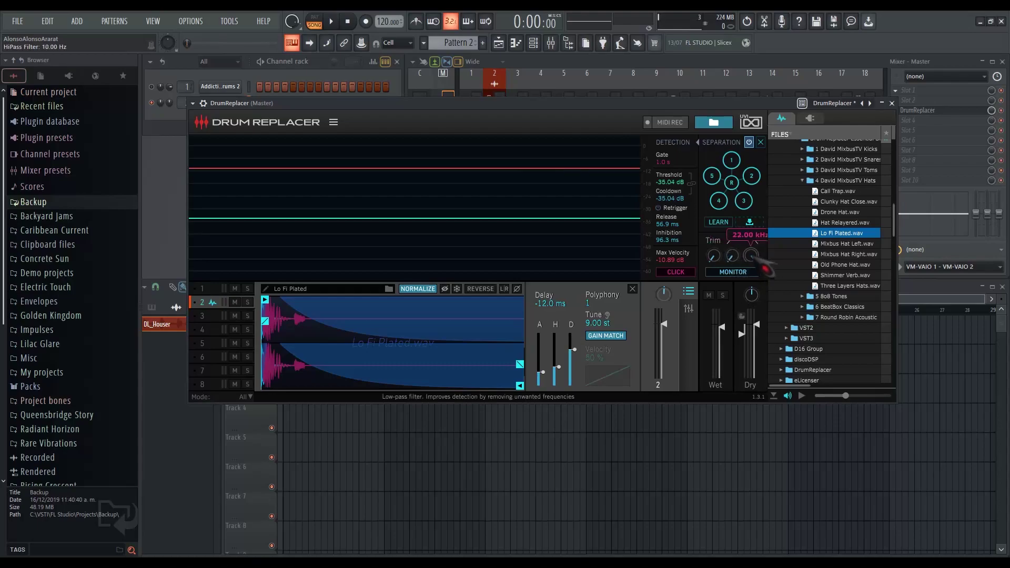
mouse_move(764, 261)
left_click_drag(764, 262, 760, 294)
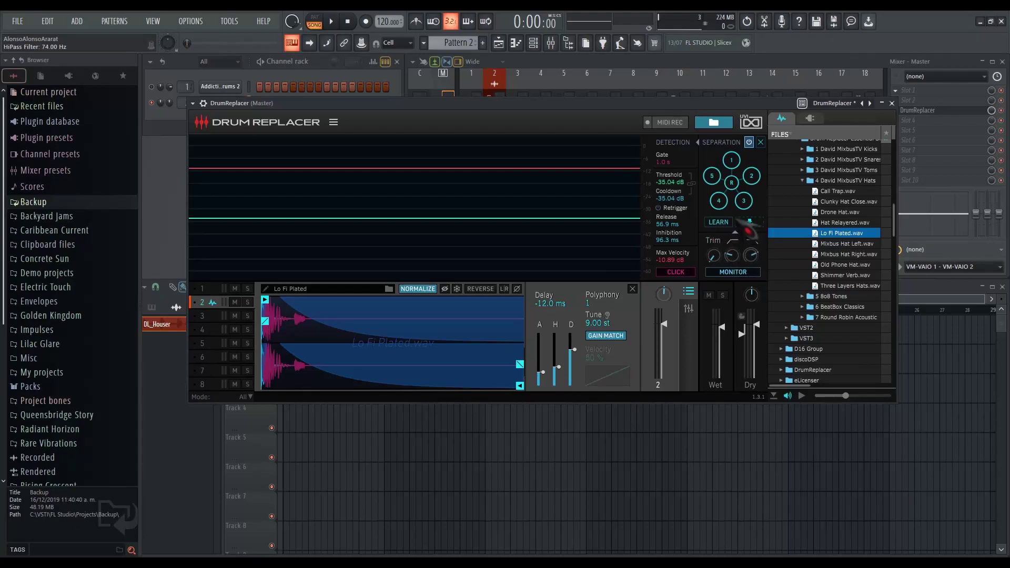
Step: Play the loop with the detection click sound enabled, then switch the click off and stop playback
left_click_drag(535, 107, 536, 105)
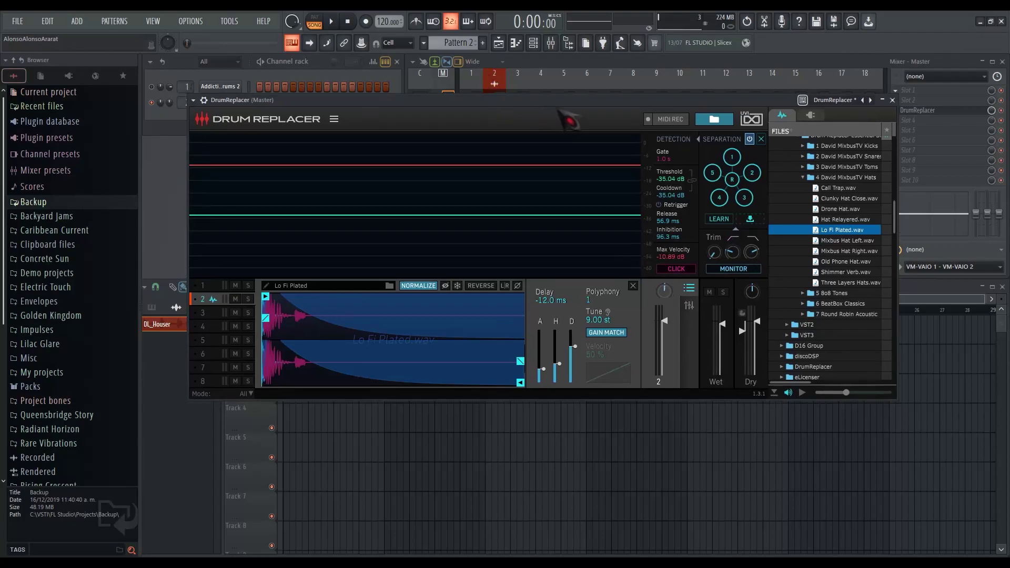
left_click(677, 269)
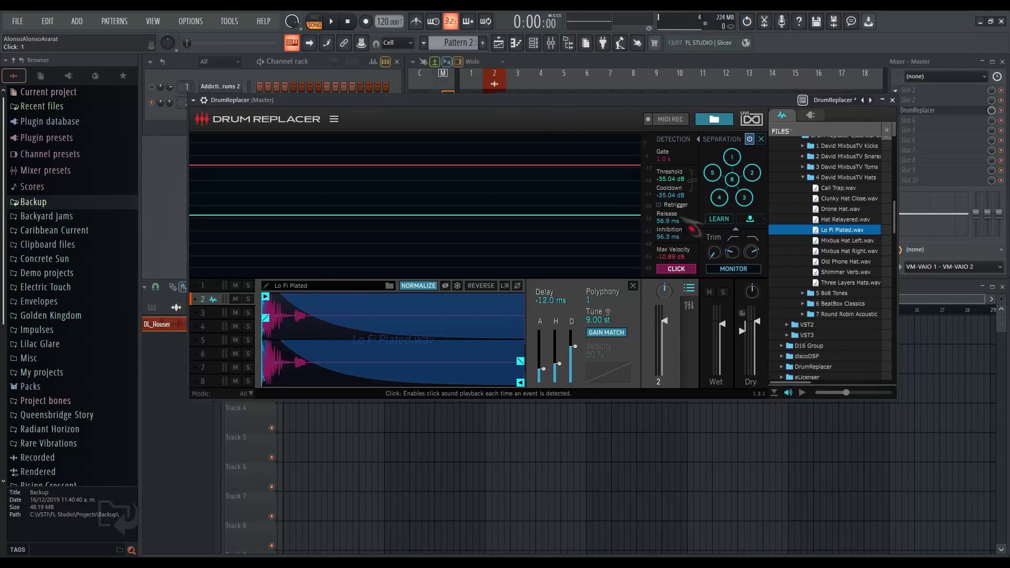
left_click_drag(637, 98, 626, 103)
key("space")
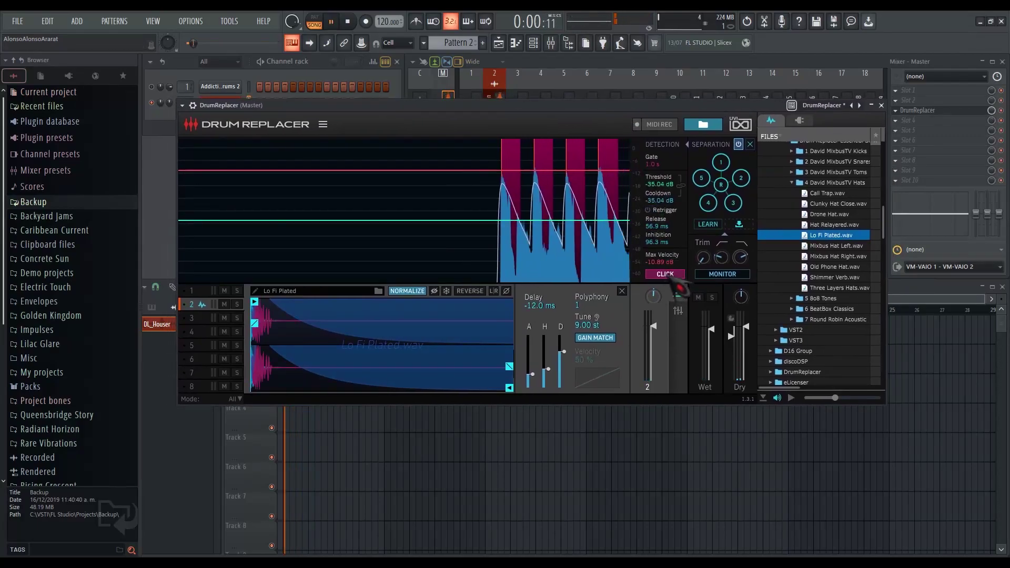
left_click_drag(586, 106, 589, 108)
key("space")
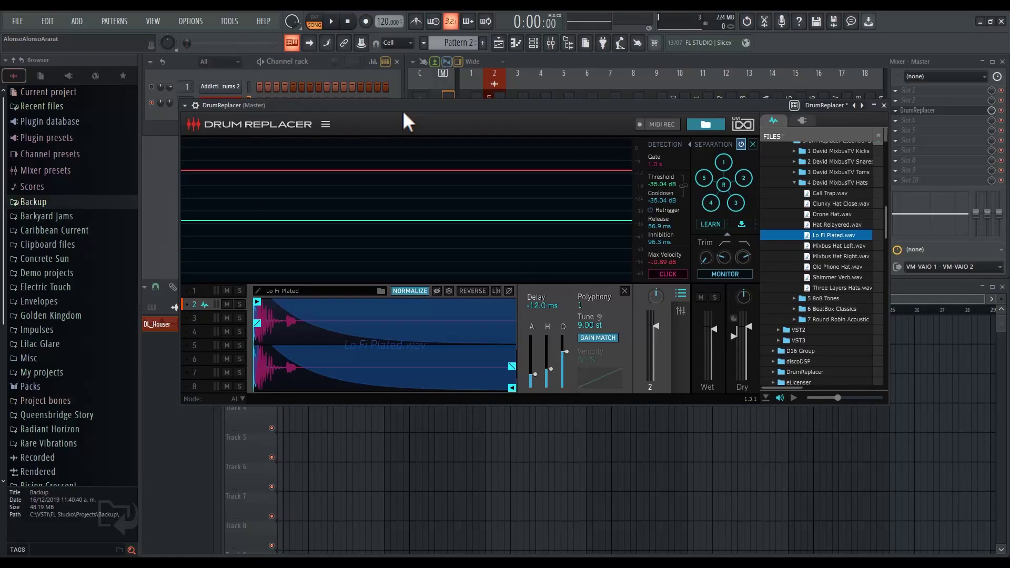
Step: Reset the learned separation data set and clear all Drum Replacer slots
left_click(753, 145)
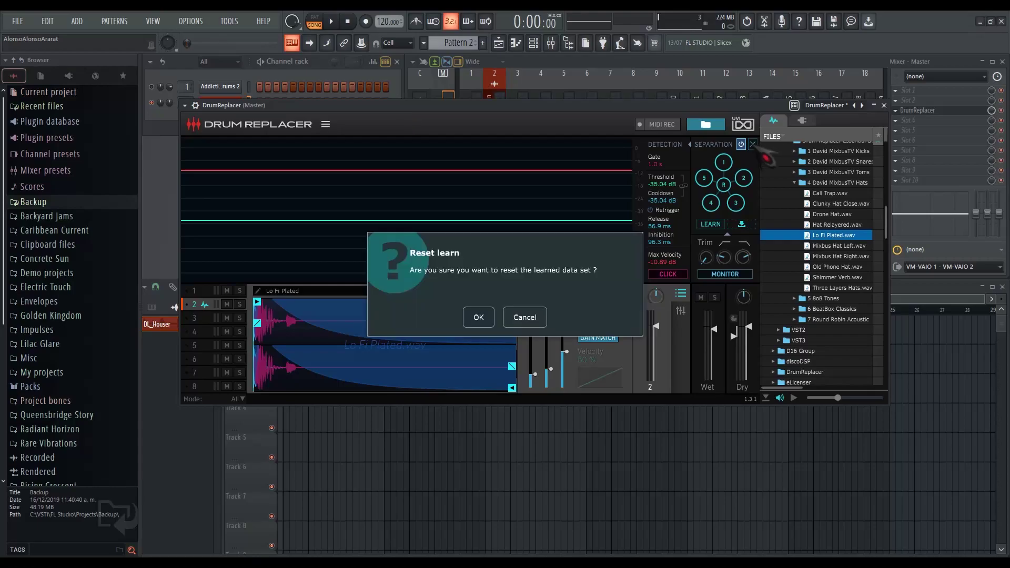
left_click(490, 319)
left_click(326, 124)
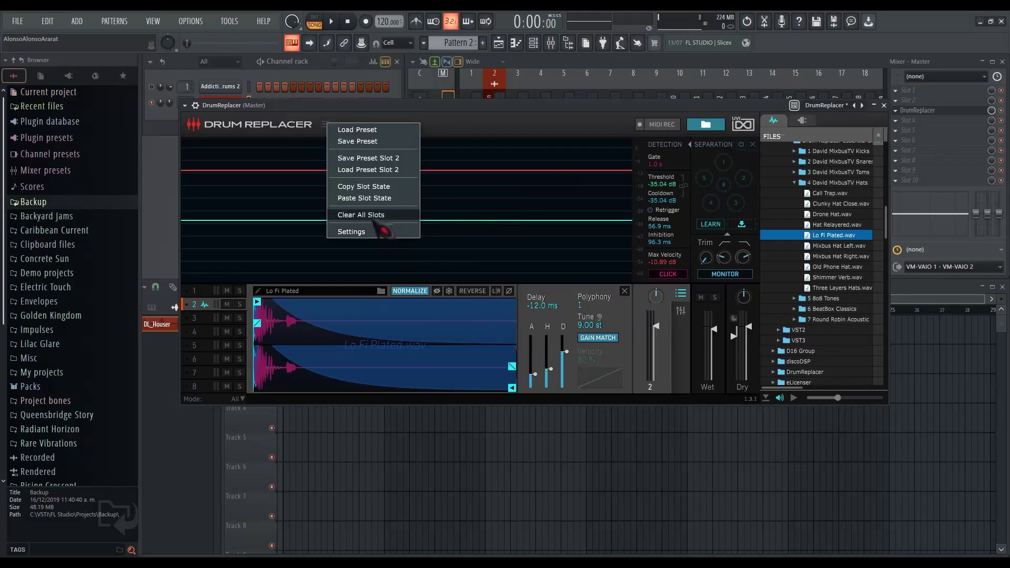
left_click(374, 216)
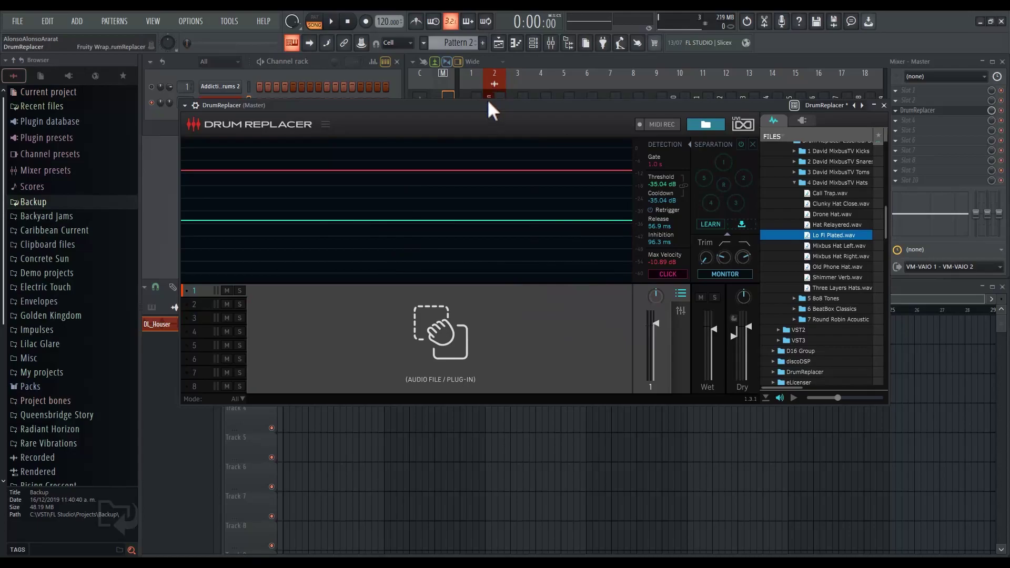